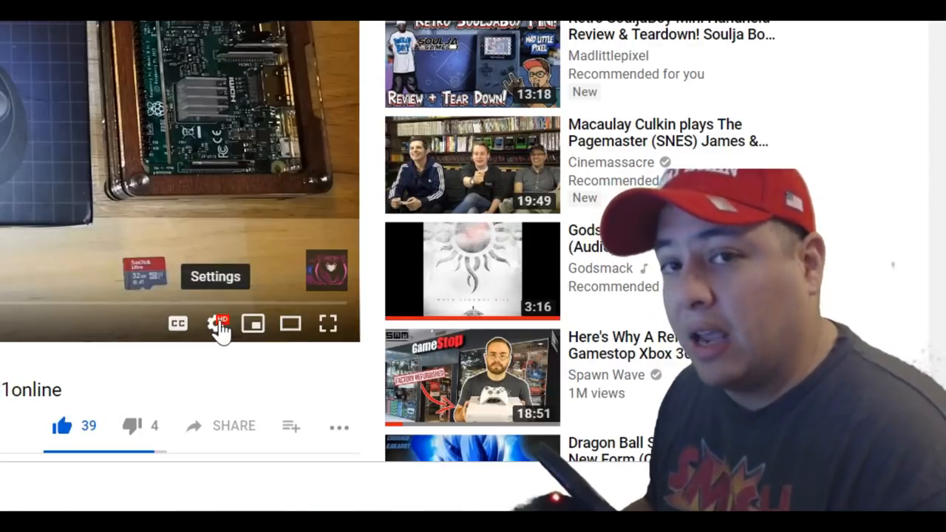
Set the YouTube review video to play at 1.25x speed
click(218, 324)
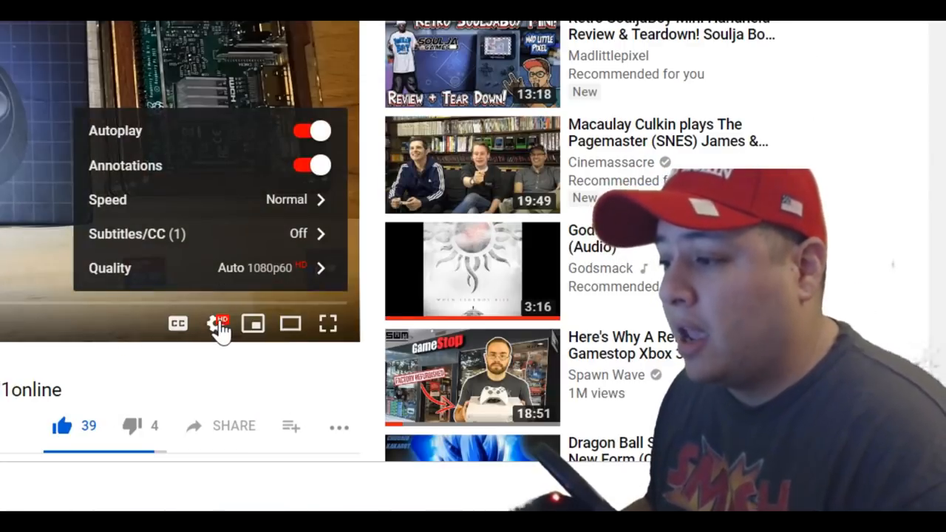
click(193, 207)
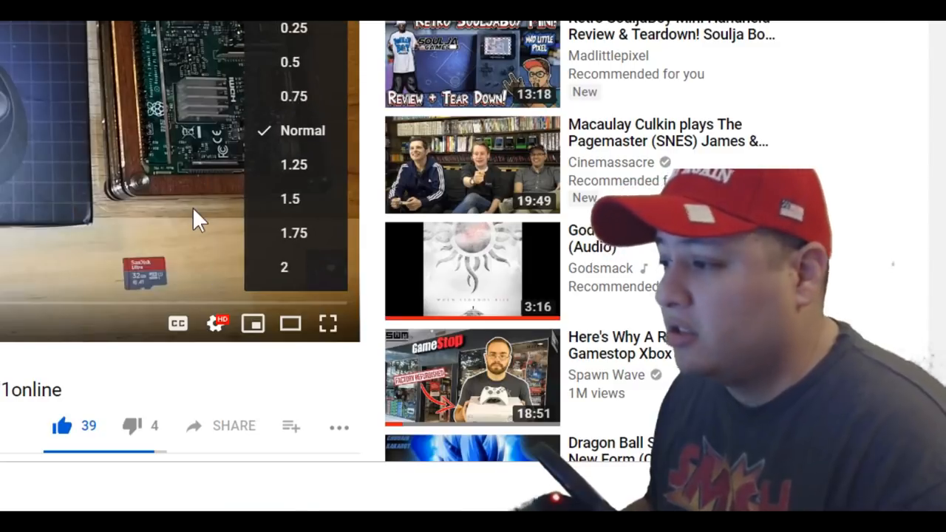
click(326, 163)
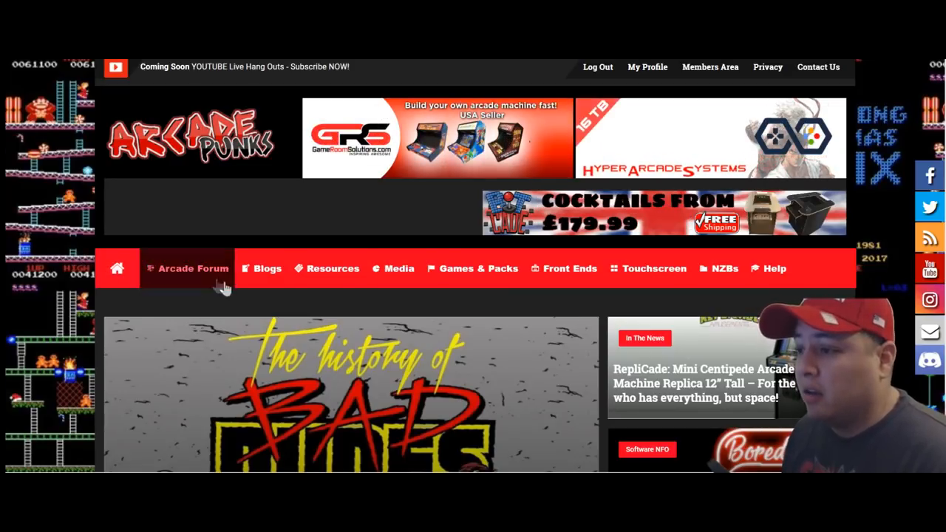
mouse_move(412, 240)
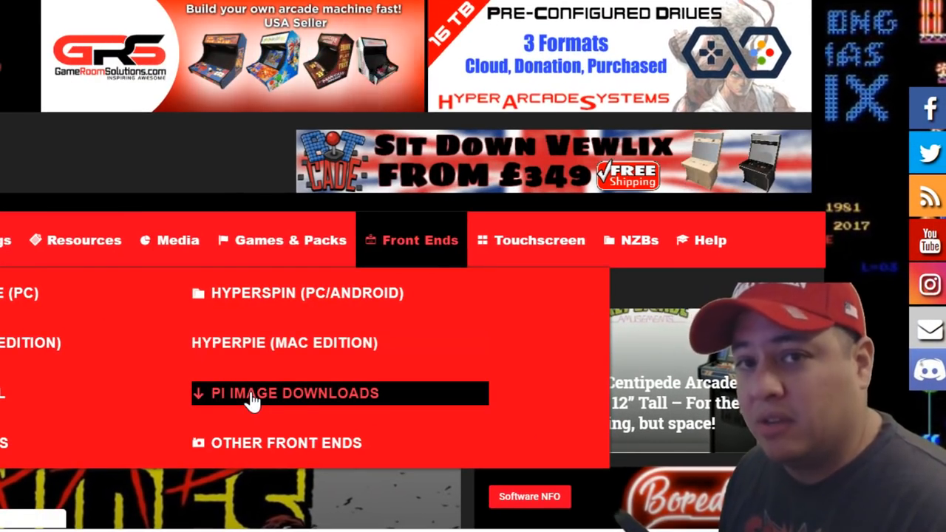
Go to the Pi Image Downloads page and sort the RetroPie installs by Newest
click(253, 399)
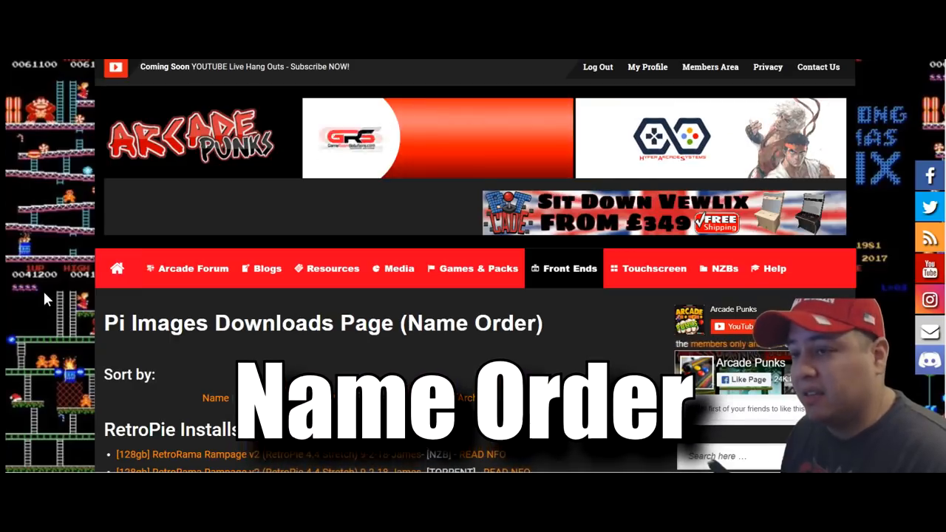
scroll(43, 288, down, 3)
scroll(43, 289, down, 3)
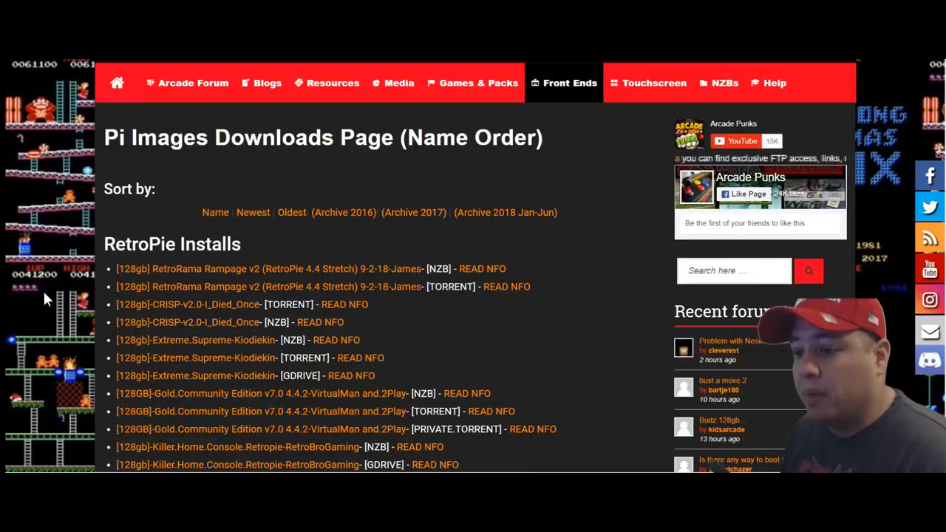
scroll(43, 289, down, 3)
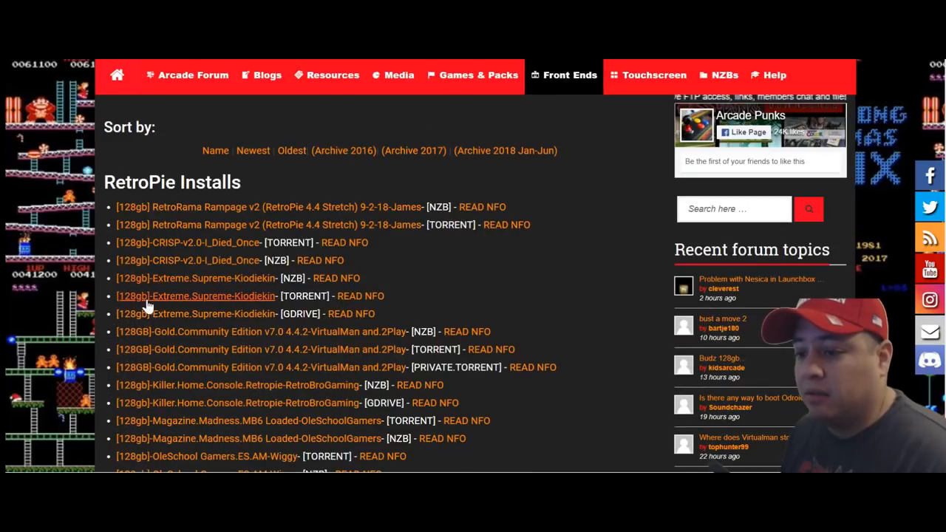
scroll(148, 305, down, 1)
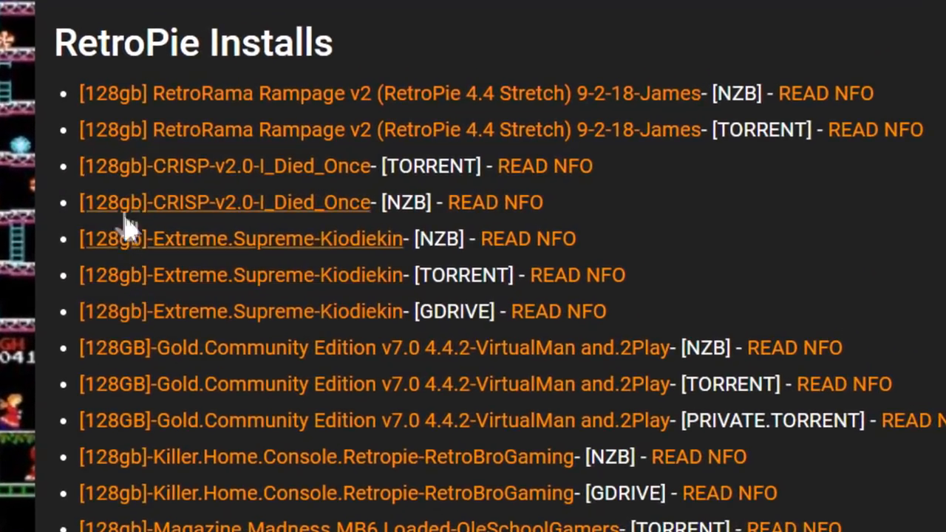
scroll(81, 347, down, 3)
scroll(87, 353, up, 5)
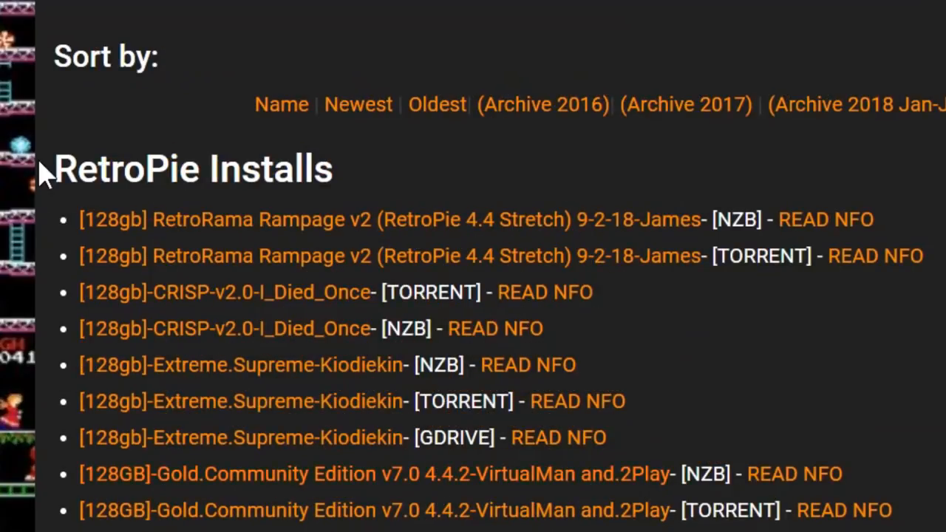
click(358, 104)
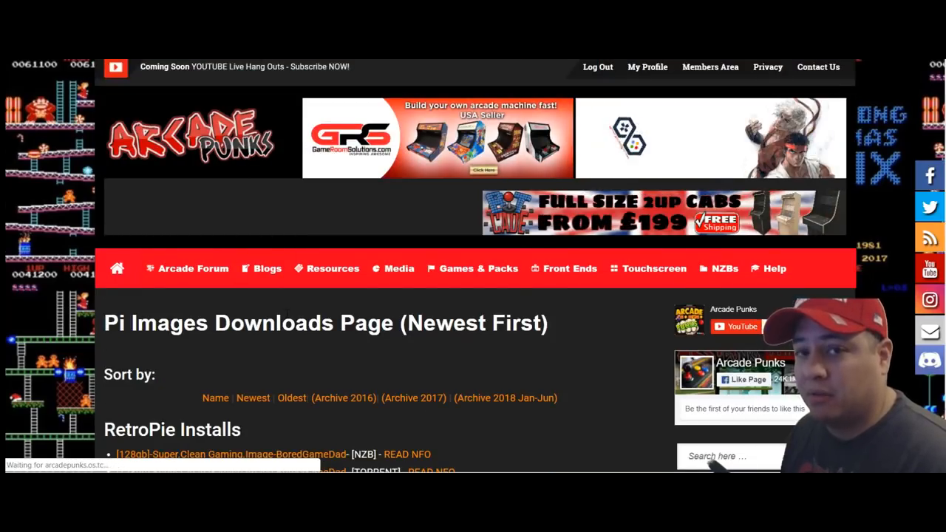
scroll(369, 332, down, 3)
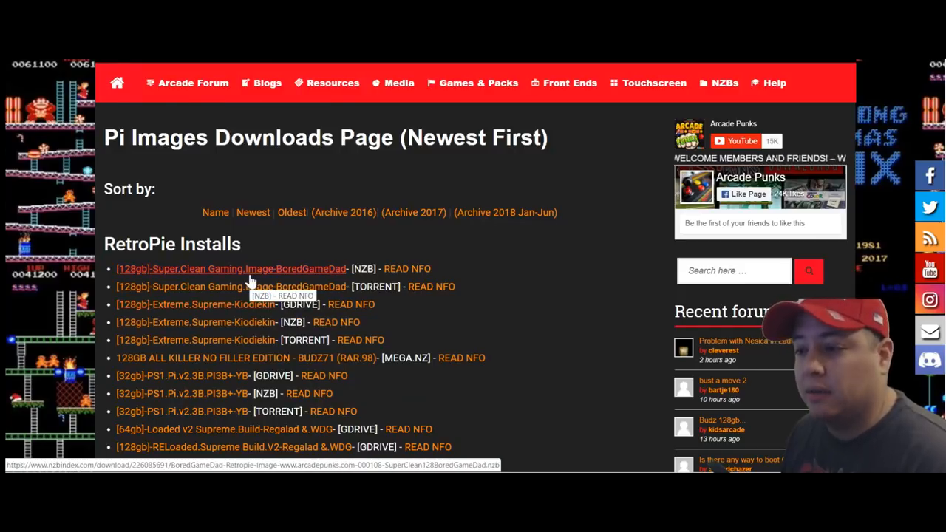
scroll(250, 279, down, 8)
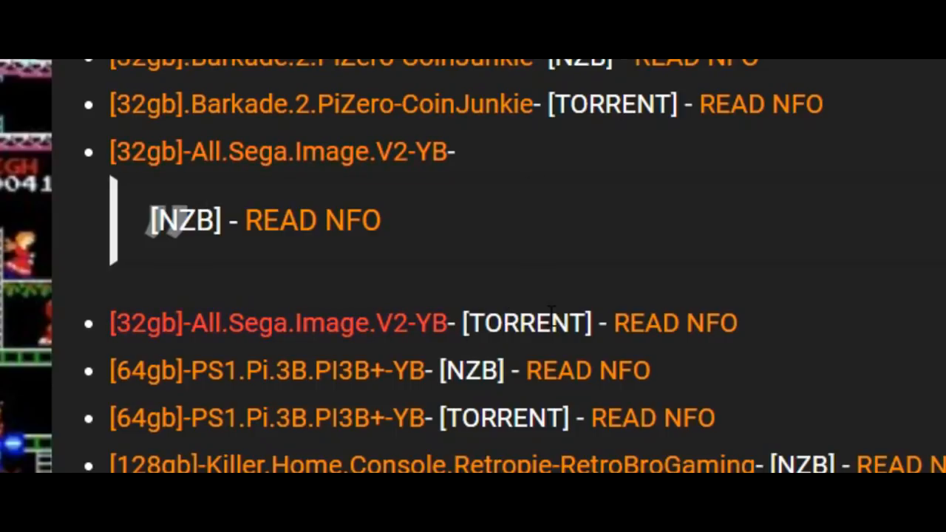
Download the [32gb]-All.Sega.Image.V2-YB torrent file (twice)
click(698, 349)
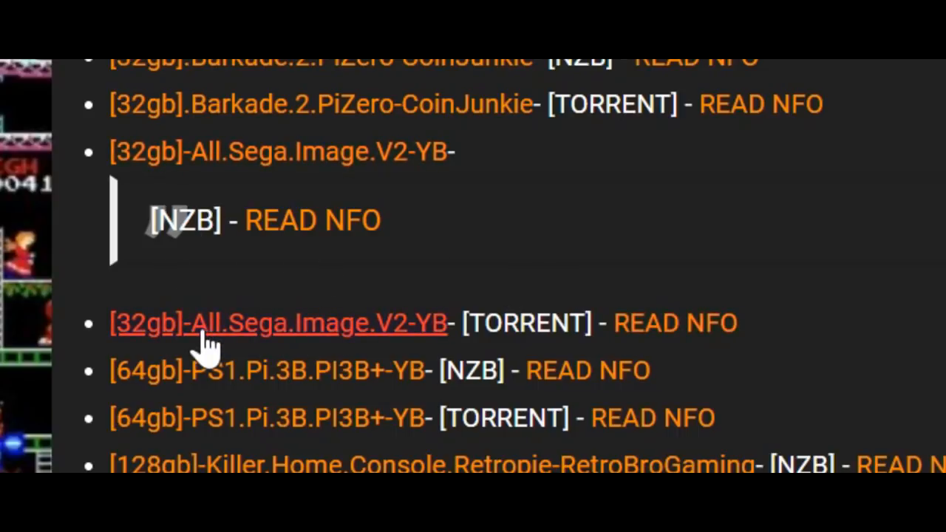
click(282, 333)
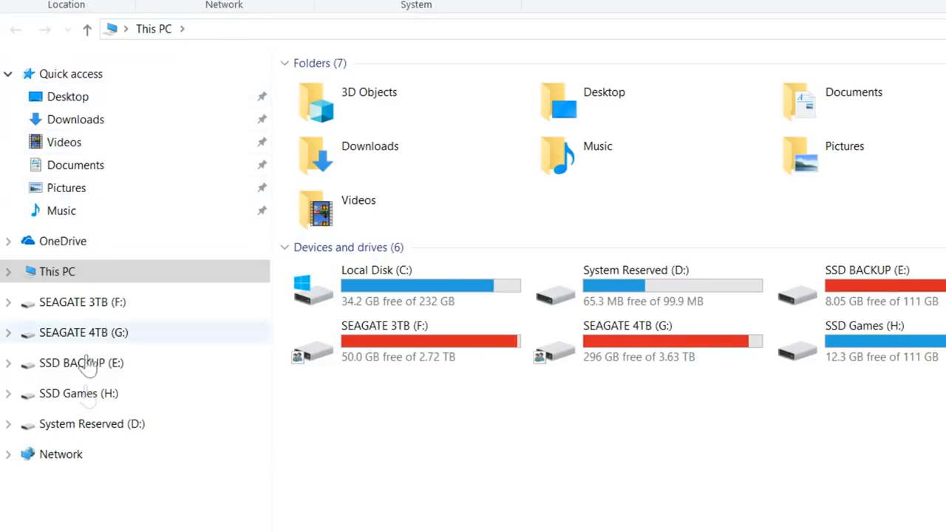
Locate the newest All Sega Image V2 torrent in the Downloads folder
click(77, 127)
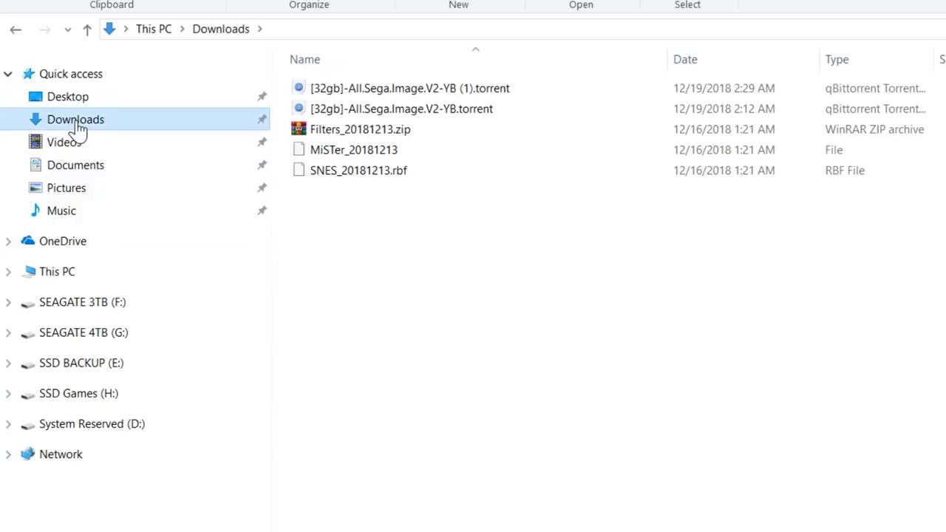
click(380, 92)
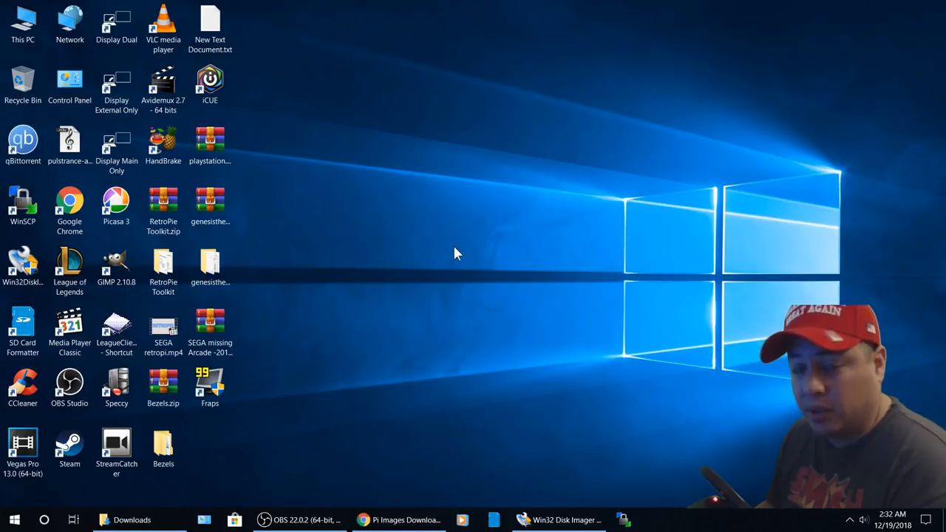
Launch SD Card Formatter and Win32 Disk Imager and arrange them side by side
click(495, 522)
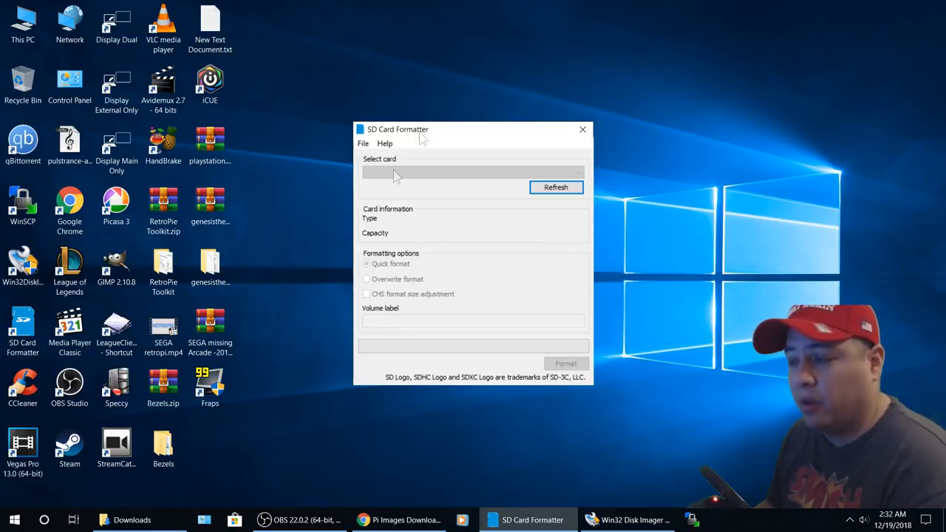
drag(485, 137, 261, 136)
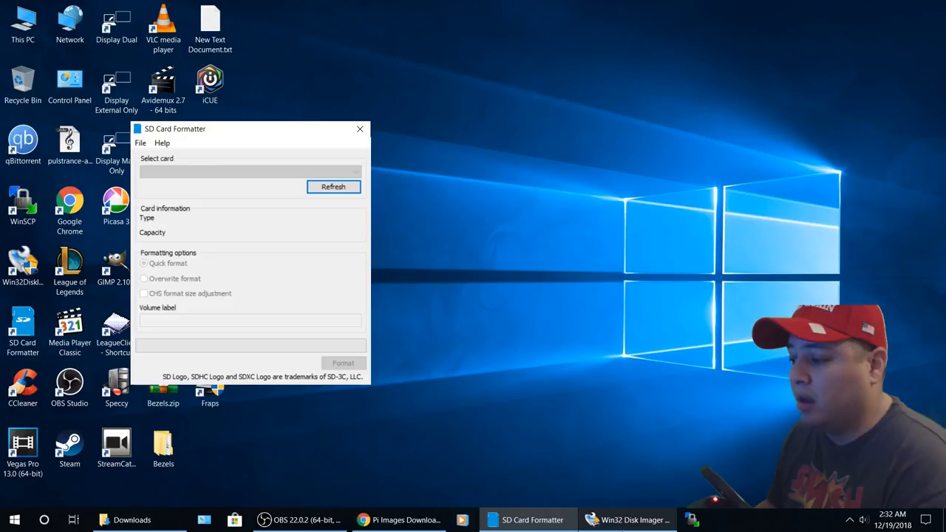
click(634, 519)
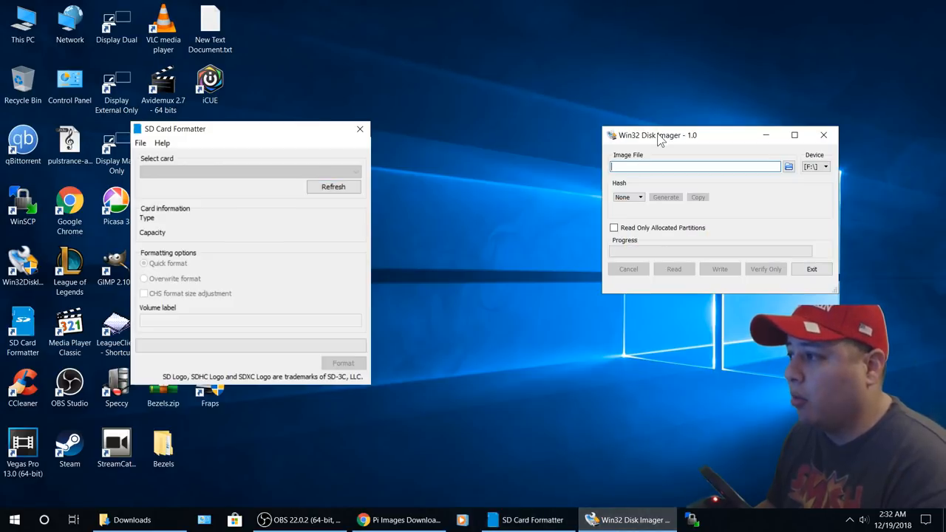
drag(659, 137, 596, 137)
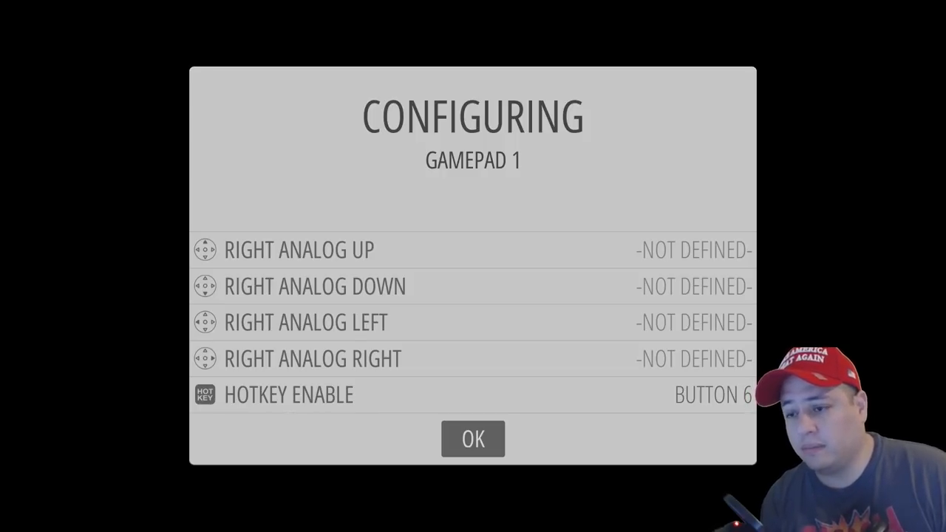
Save the Gamepad 1 mapping with button 6 as hotkey enable and return to the carousel
key(Return)
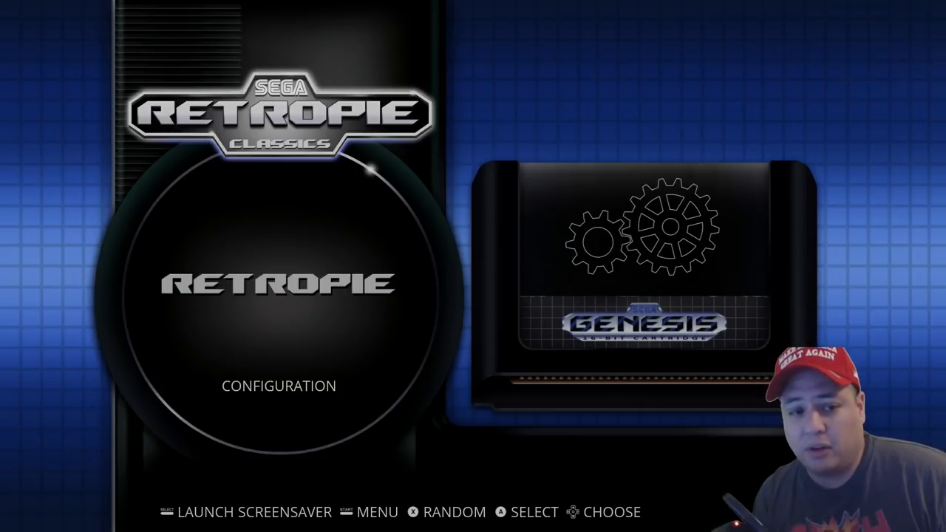
Enter the RetroPie menu, move down past Bluetooth, ES Themes and File Manager, and launch RASPI-CONFIG
key(Return)
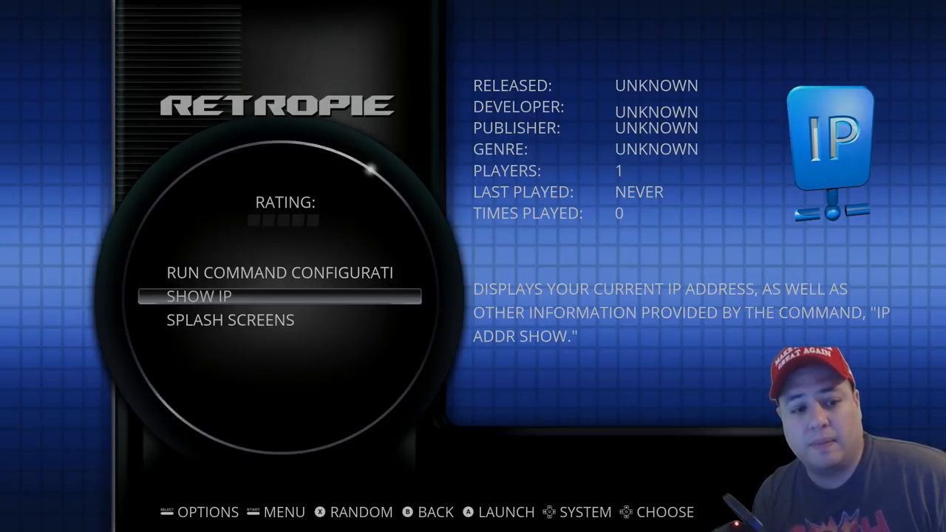
key(Down)
key(Down)
key(Down)
key(Down)
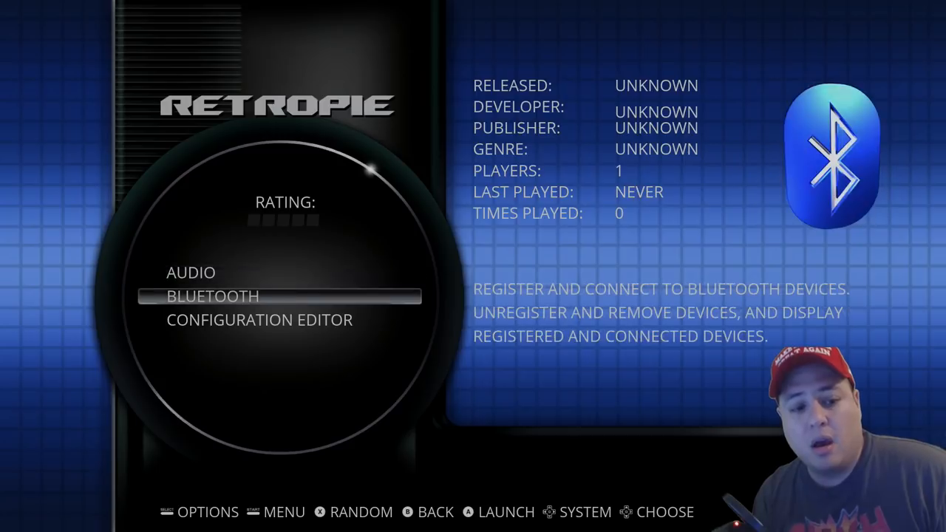
key(Down)
key(Down)
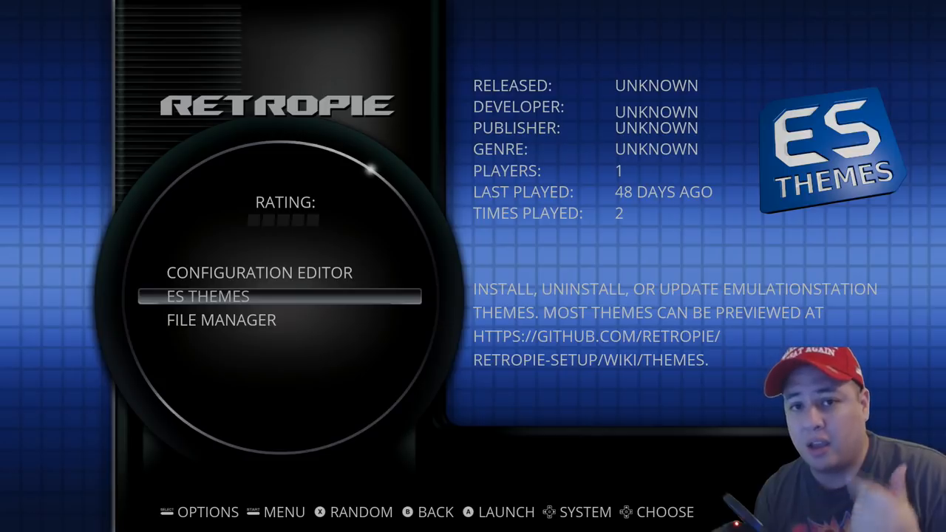
key(Down)
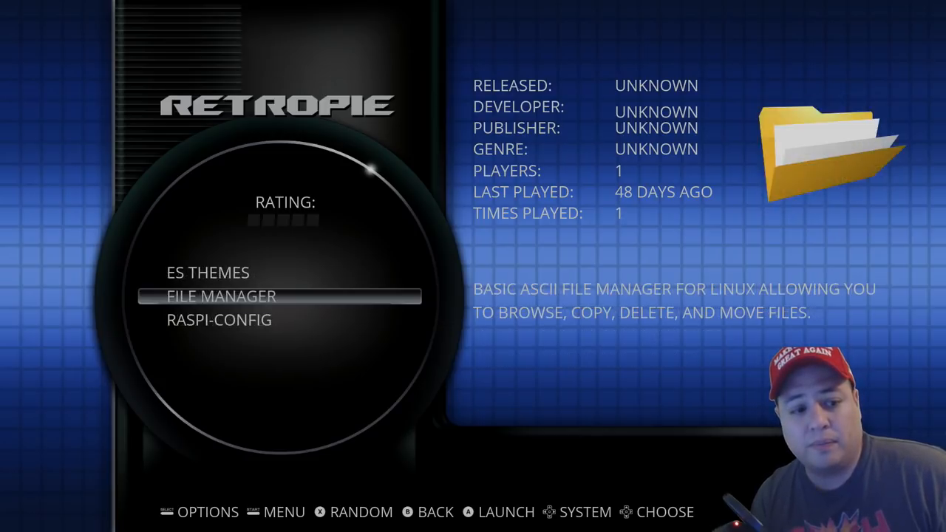
key(Down)
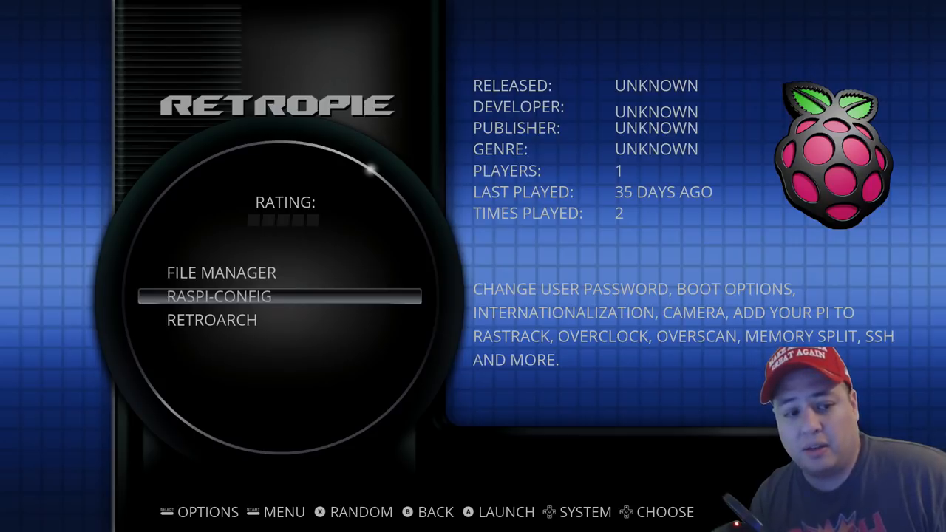
key(Return)
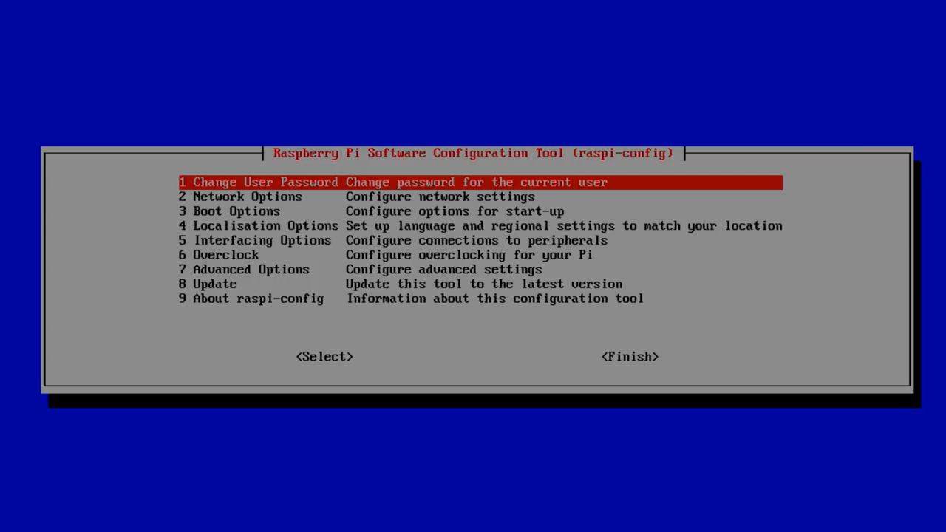
Select 5 Interfacing Options in raspi-config to reach the peripheral connection settings
key(Down)
key(Down)
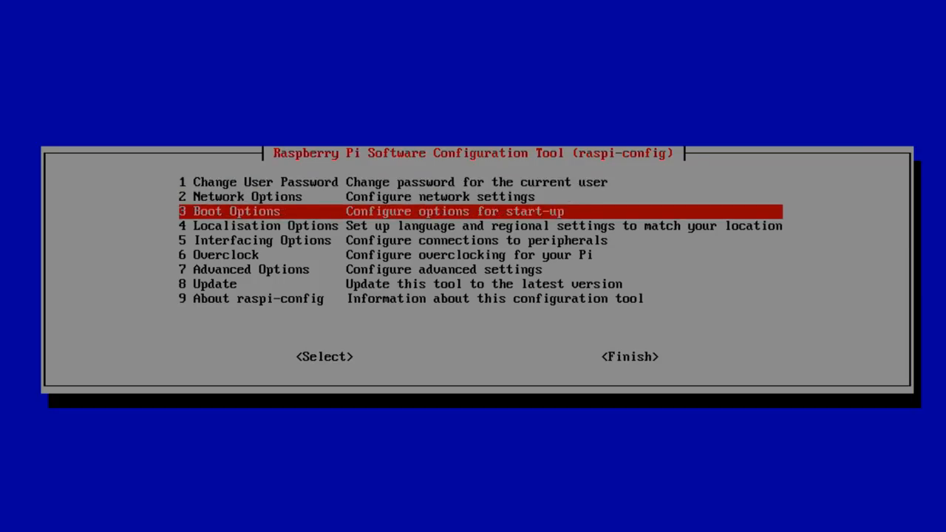
key(Down)
key(Down)
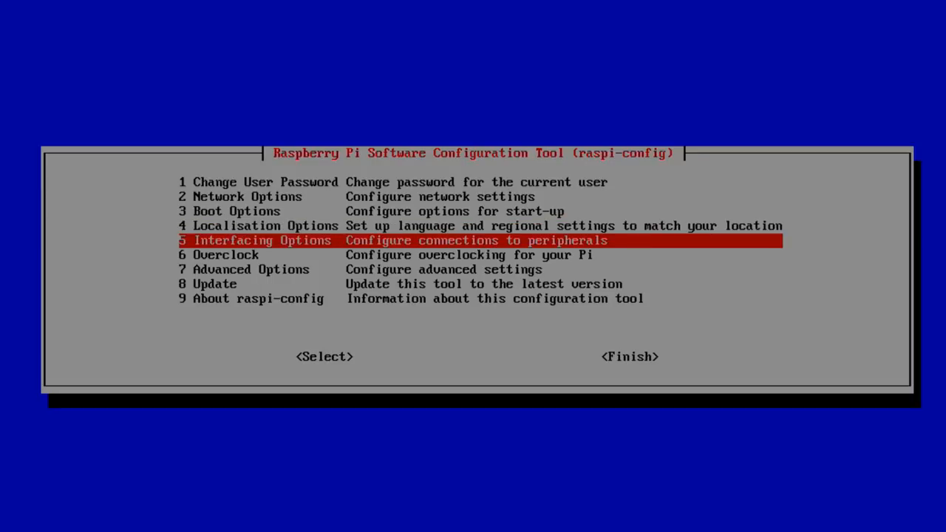
key(Return)
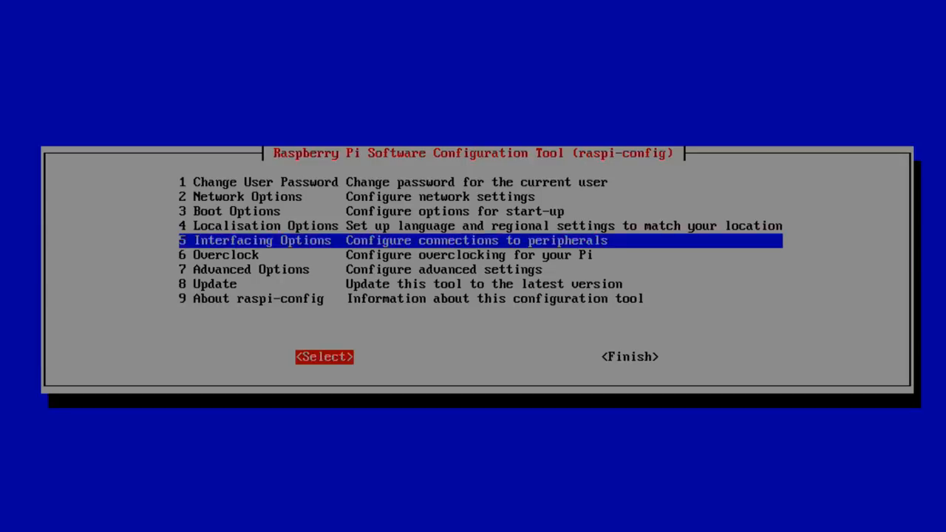
key(Right)
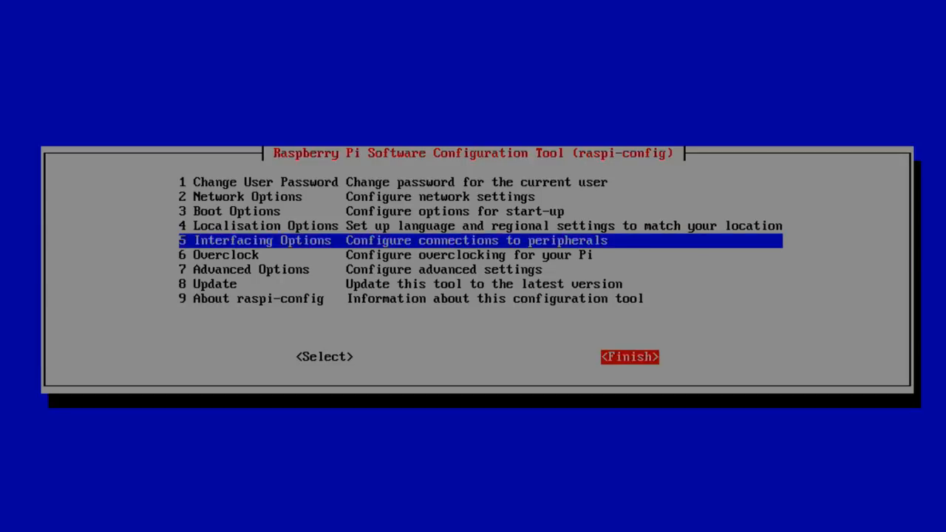
key(Left)
key(Right)
key(Left)
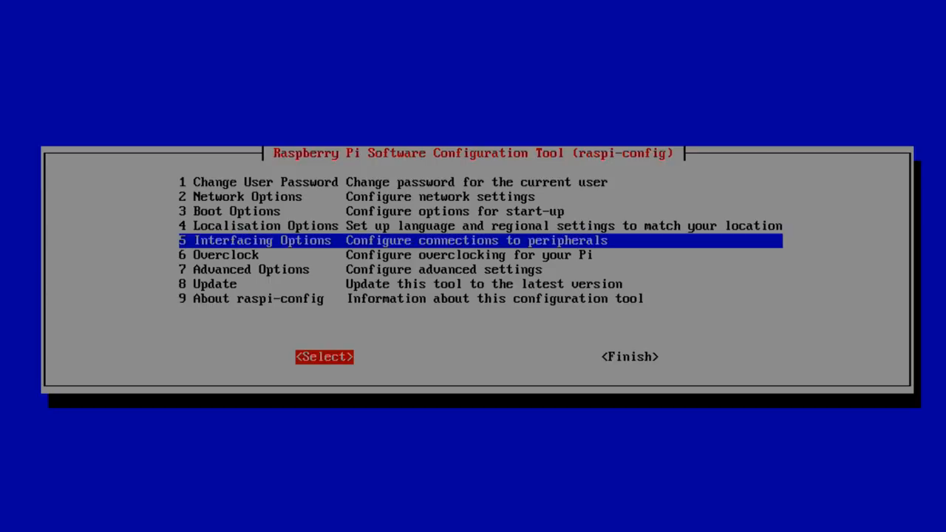
Enable the SSH server via P2 SSH, confirm the notice, and exit raspi-config with Finish
key(Return)
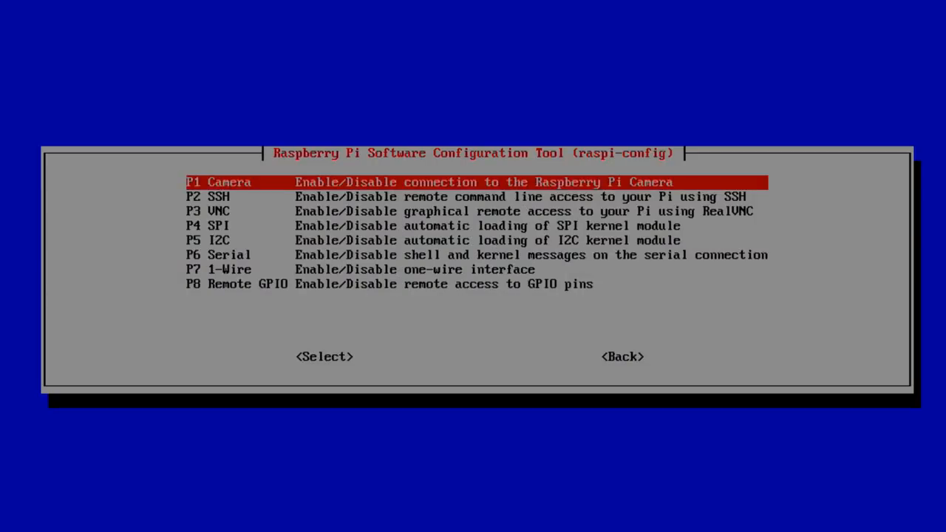
key(Down)
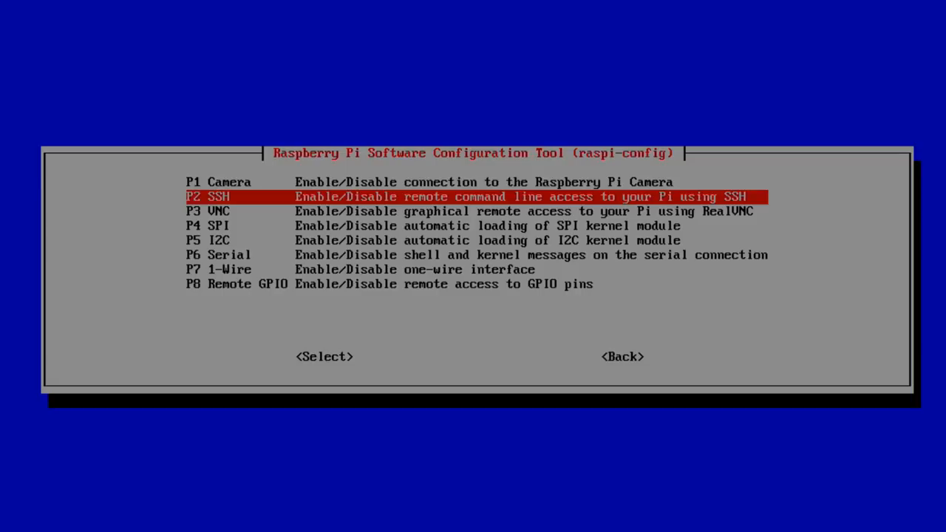
key(Tab)
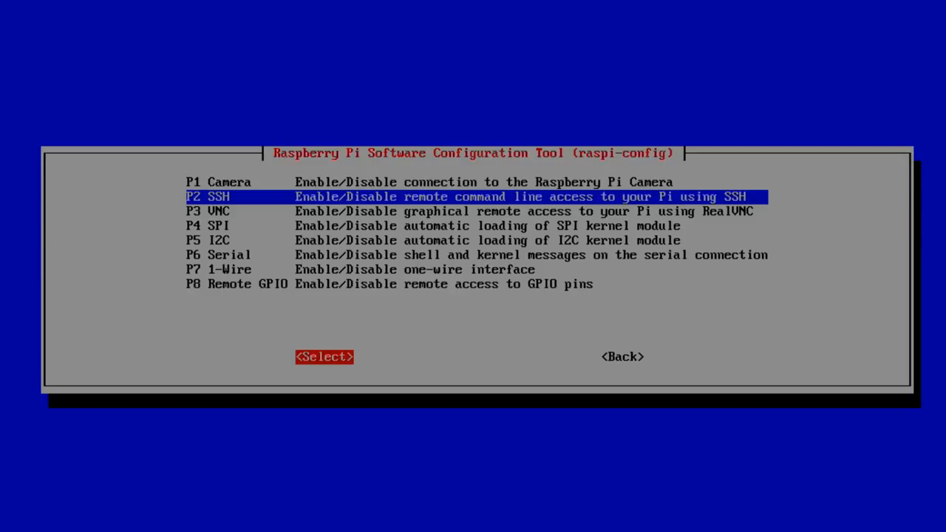
key(Return)
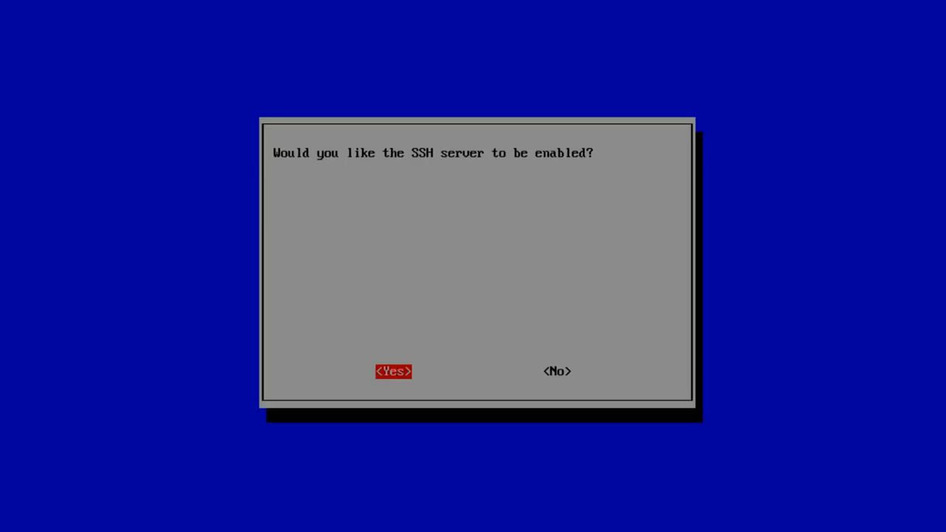
key(Right)
key(Left)
key(Return)
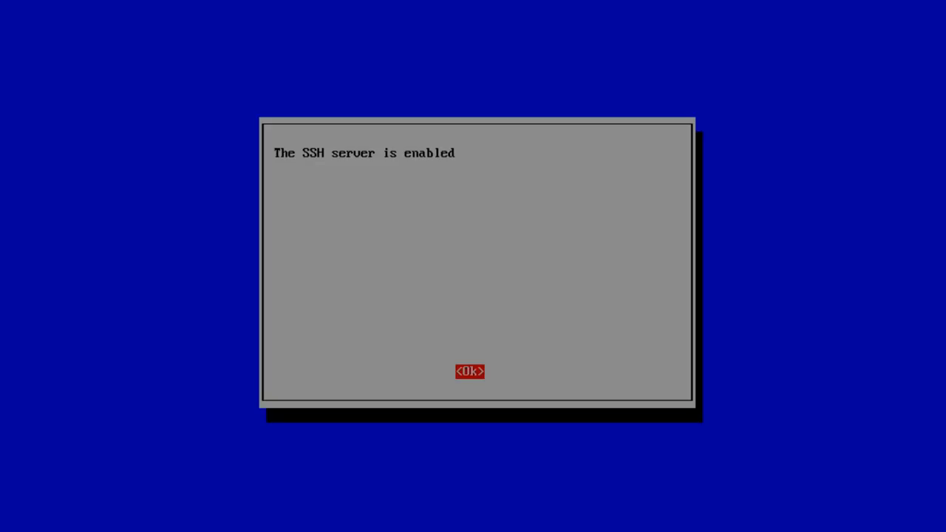
key(Return)
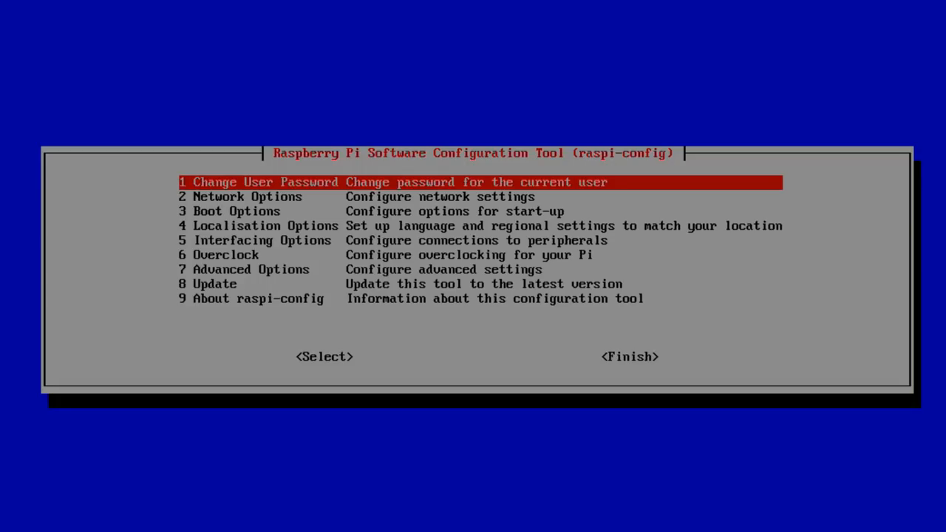
key(Tab)
key(Tab)
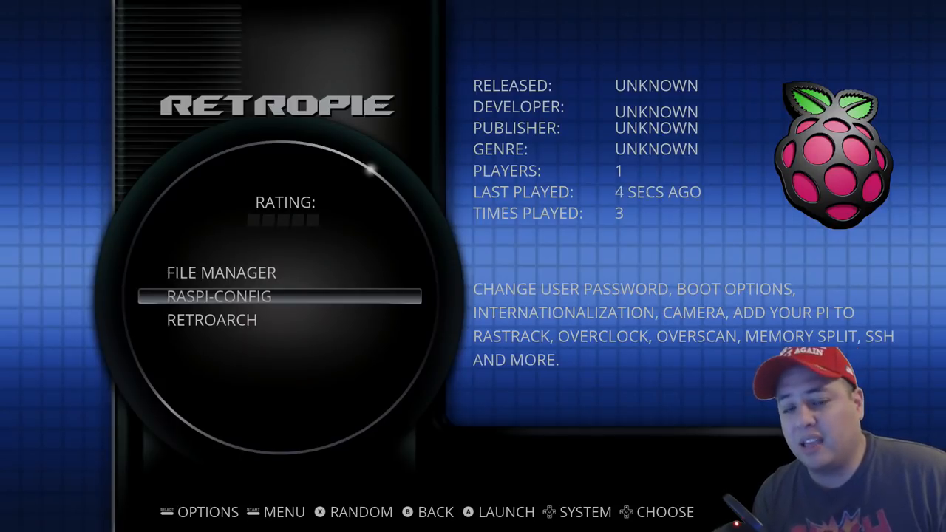
Move down the RetroPie menu to SHOW IP and launch it to display the Pi's address
key(Down)
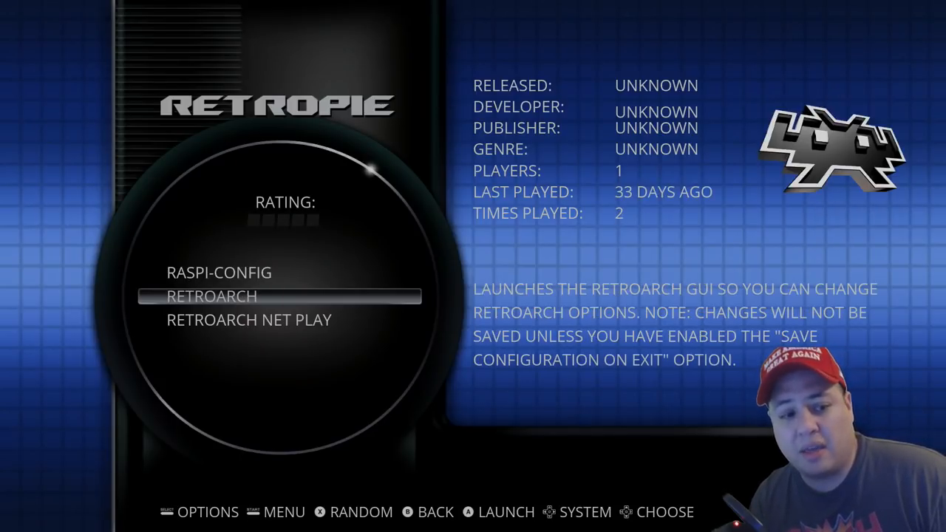
key(Down)
key(Down)
key(Down)
key(Down)
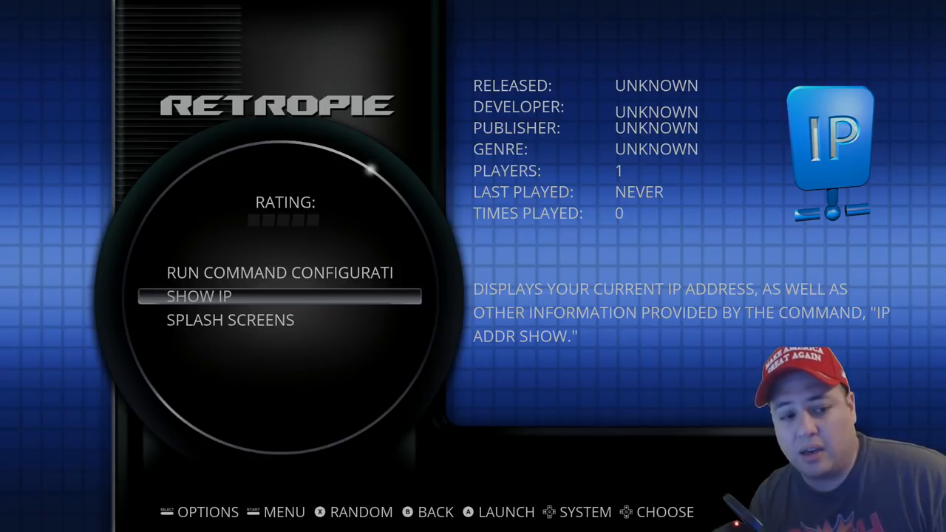
key(Return)
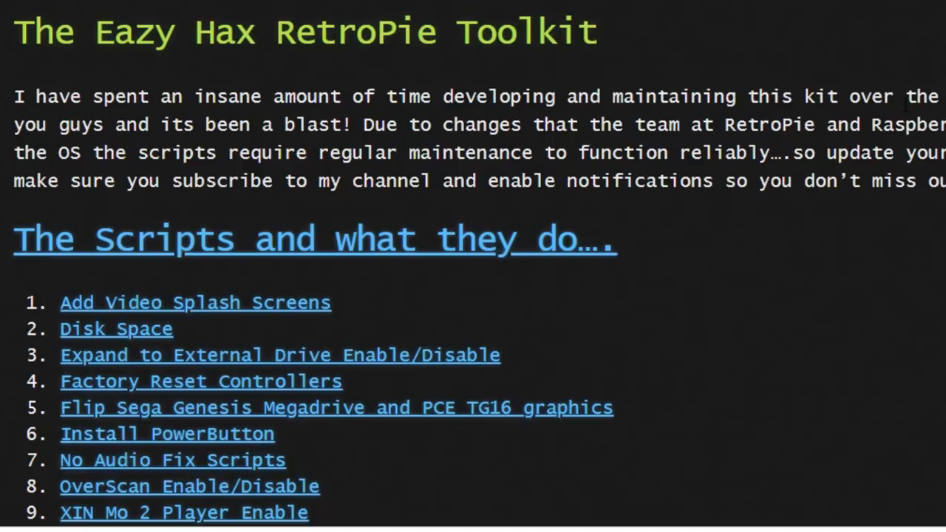
scroll(909, 117, down, 2)
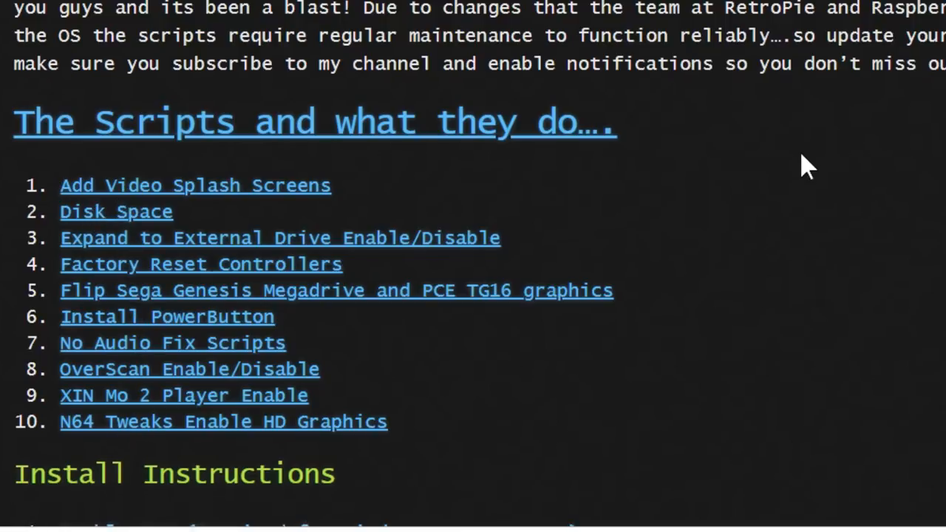
scroll(807, 167, down, 2)
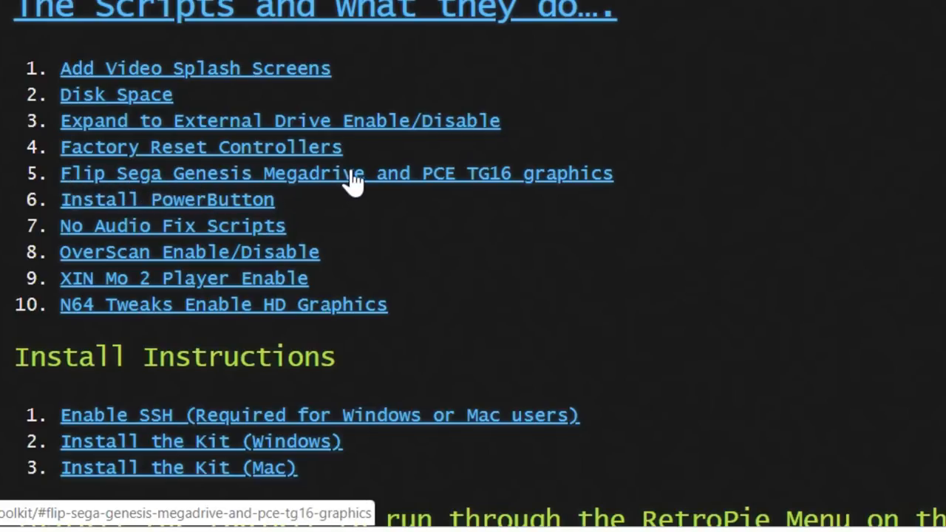
scroll(739, 180, down, 2)
scroll(739, 180, down, 2)
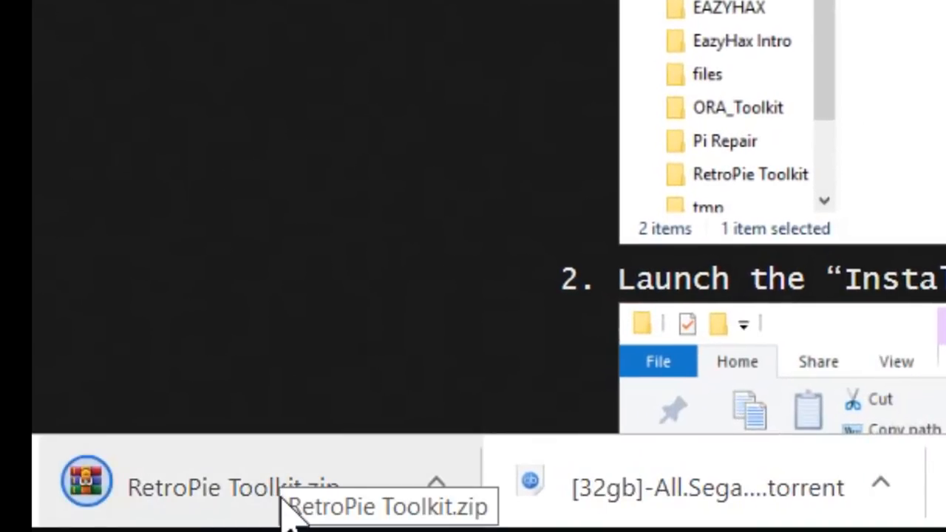
Show the downloaded RetroPie Toolkit.zip in Downloads and extract it there
click(437, 484)
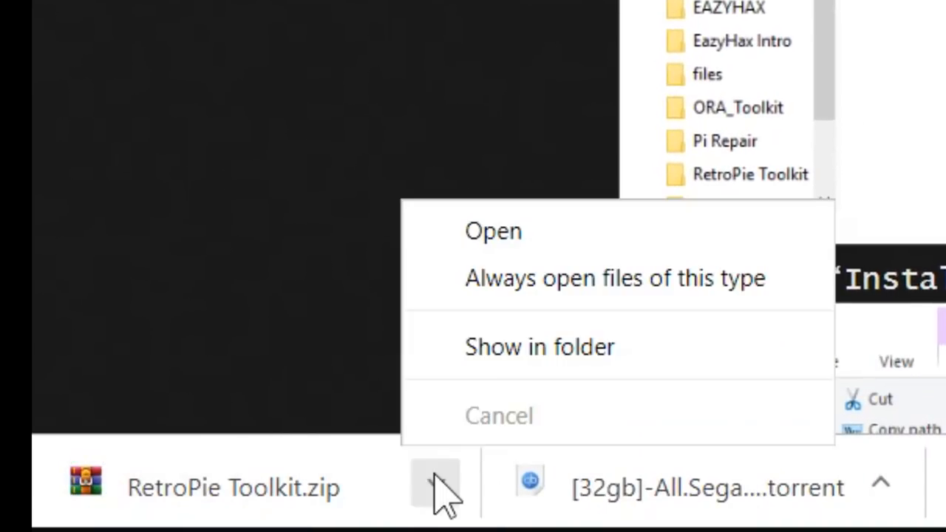
click(587, 358)
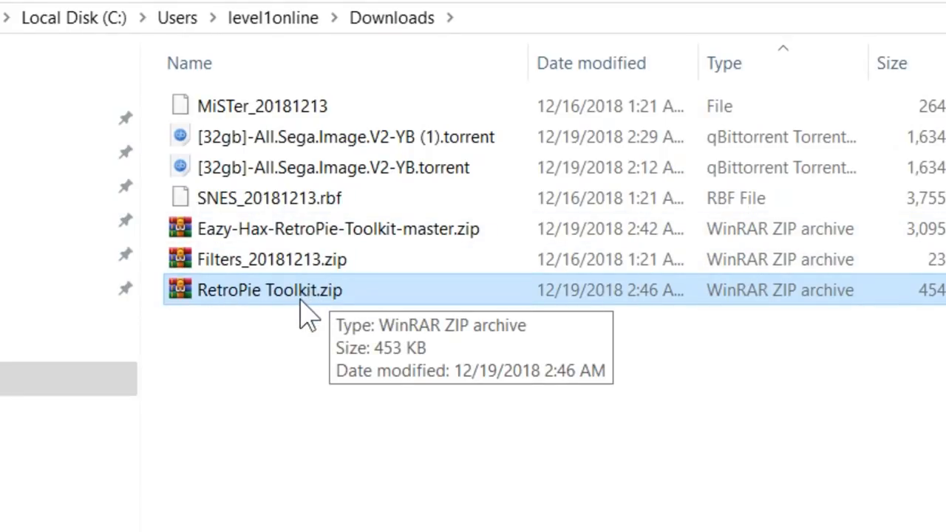
right_click(303, 299)
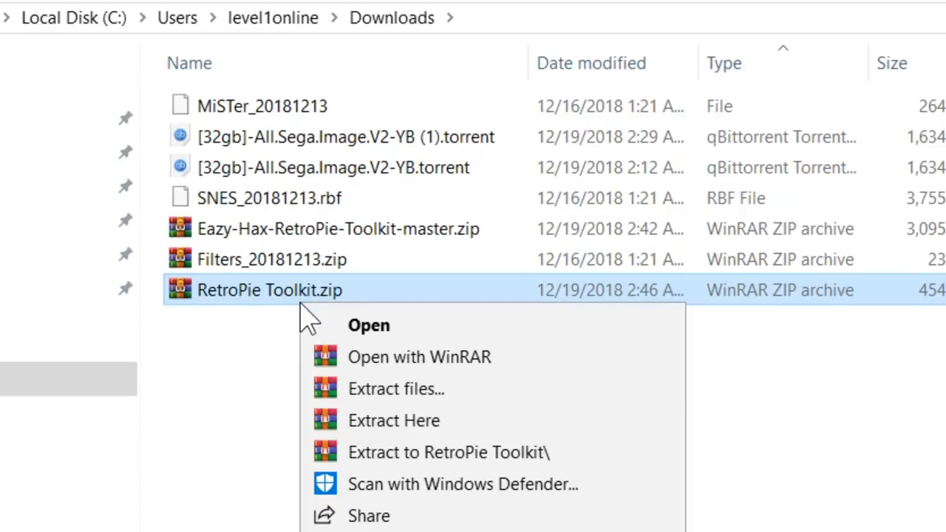
click(369, 421)
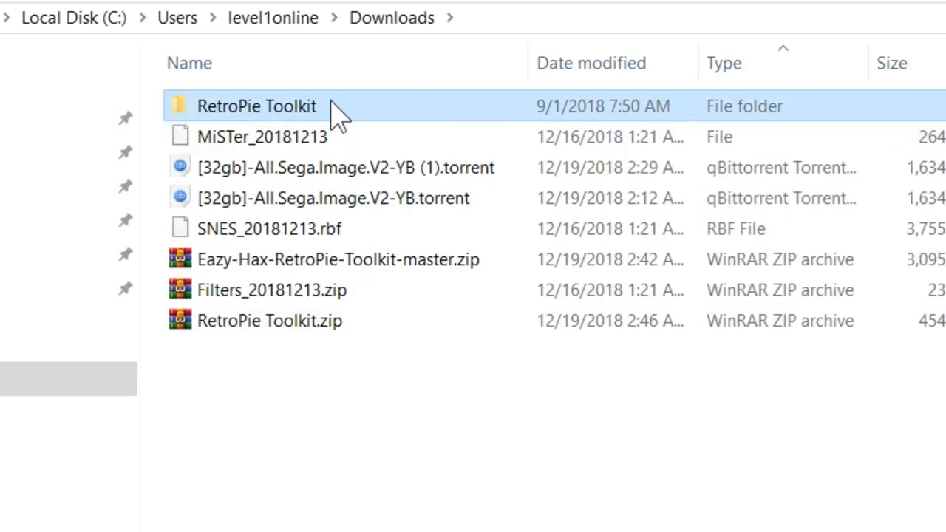
Enter the extracted RetroPie Toolkit folder and bring up actions for Fix Connection Error.ps1
double_click(338, 113)
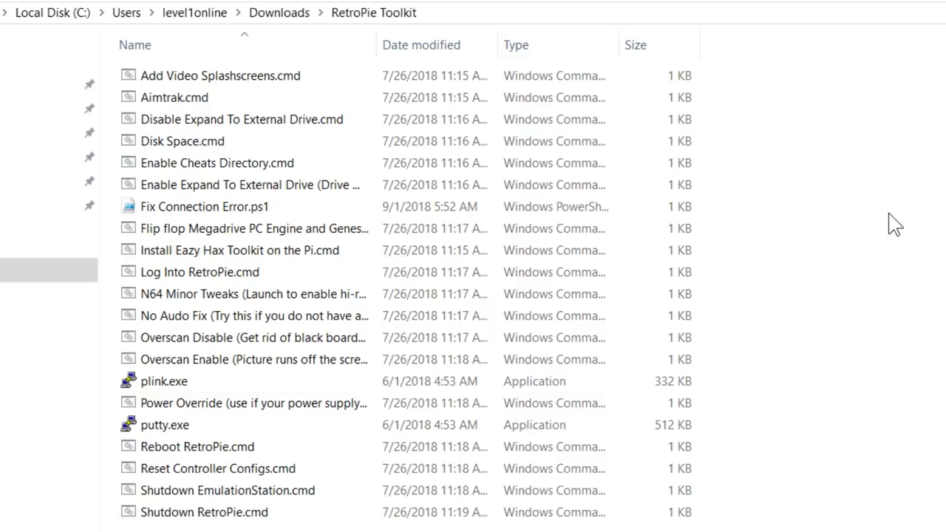
click(195, 208)
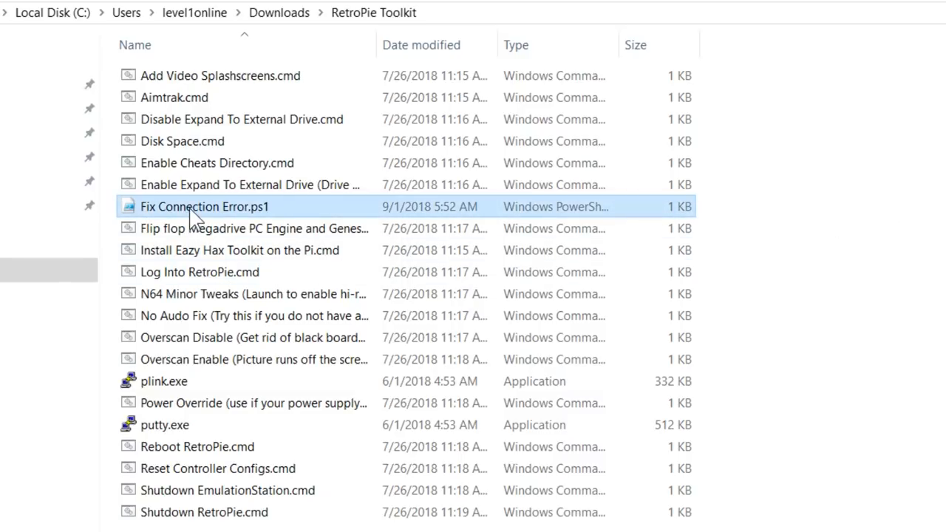
right_click(196, 215)
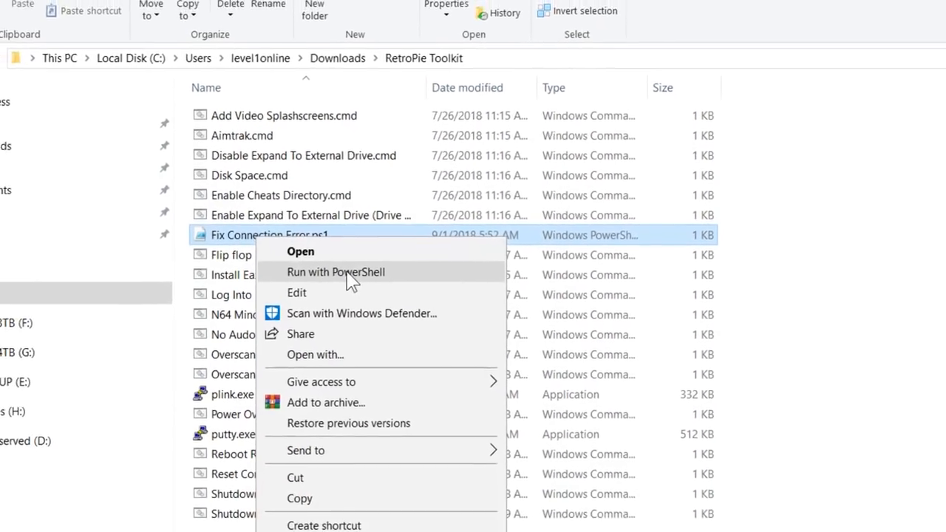
Run Fix Connection Error.ps1 in PowerShell with the RetroPie IP 192.168.1.15
click(269, 257)
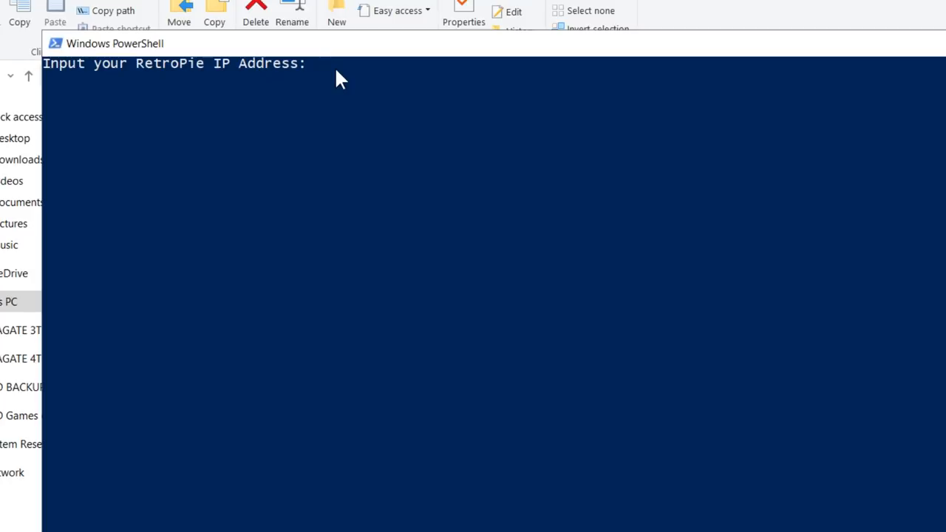
text(192.168)
text(.1.15)
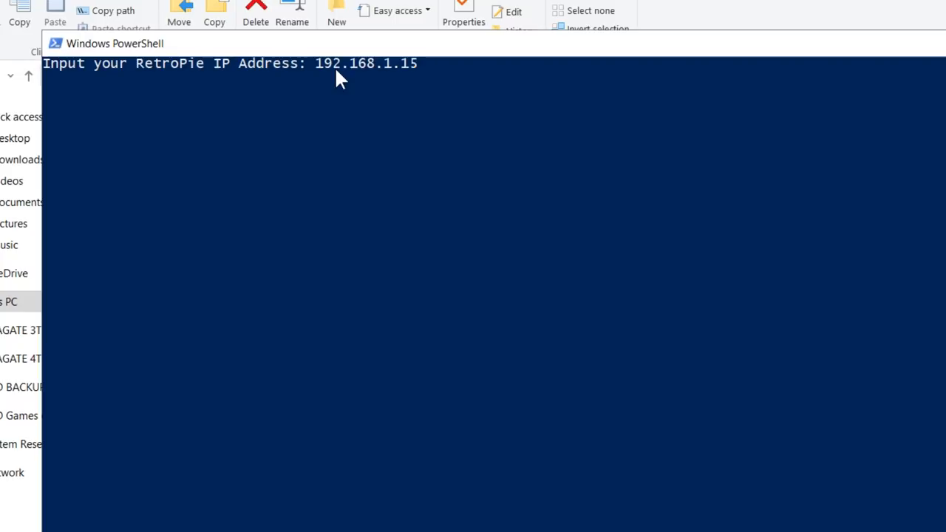
key(Return)
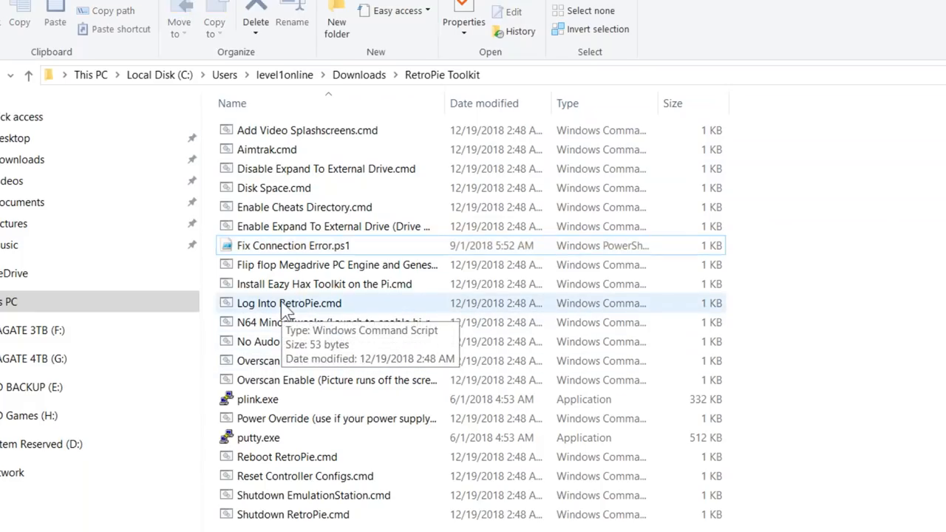
Run Log Into RetroPie.cmd, accept the PuTTY host alert and move the terminal aside
click(248, 304)
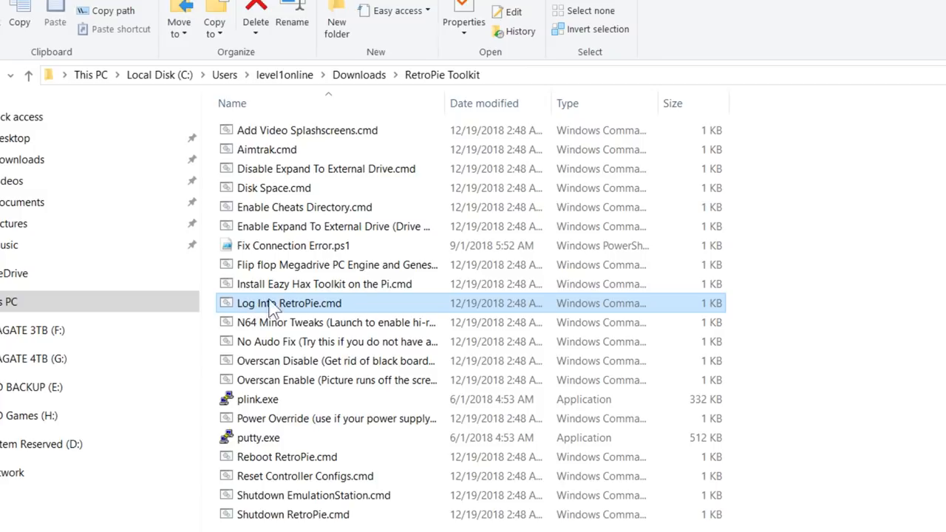
double_click(309, 304)
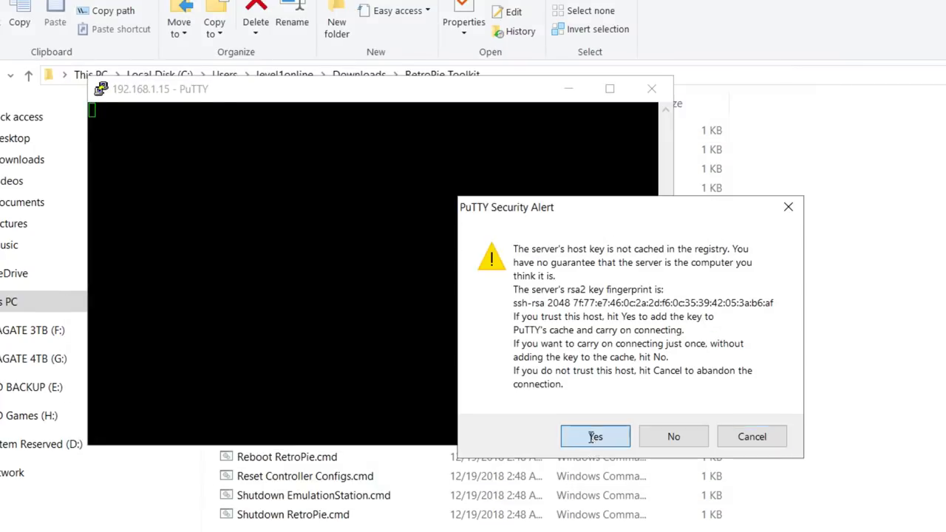
click(595, 436)
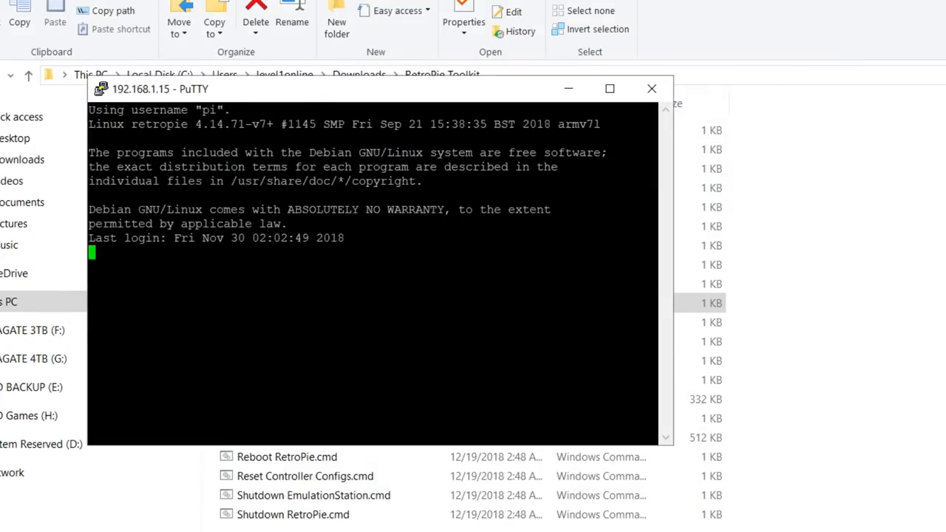
drag(340, 88, 619, 28)
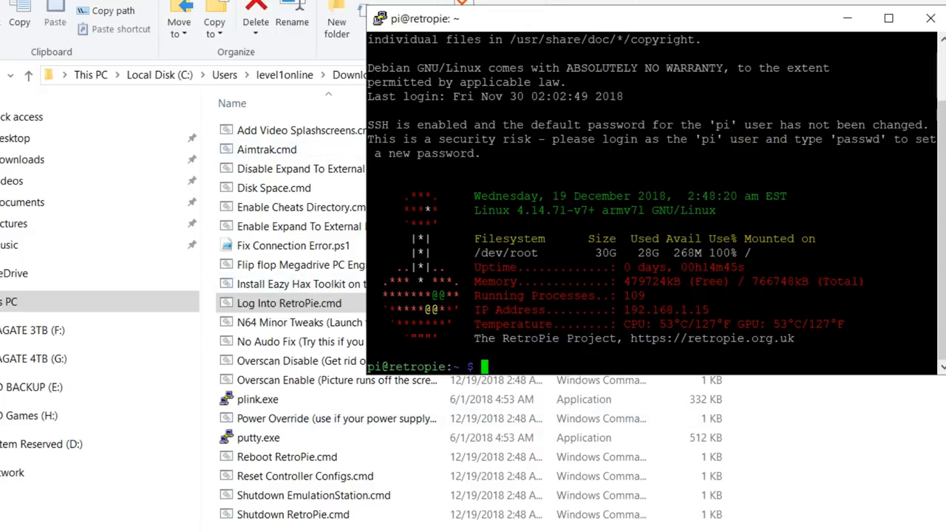
Close the PuTTY window and confirm ending the SSH session
click(930, 22)
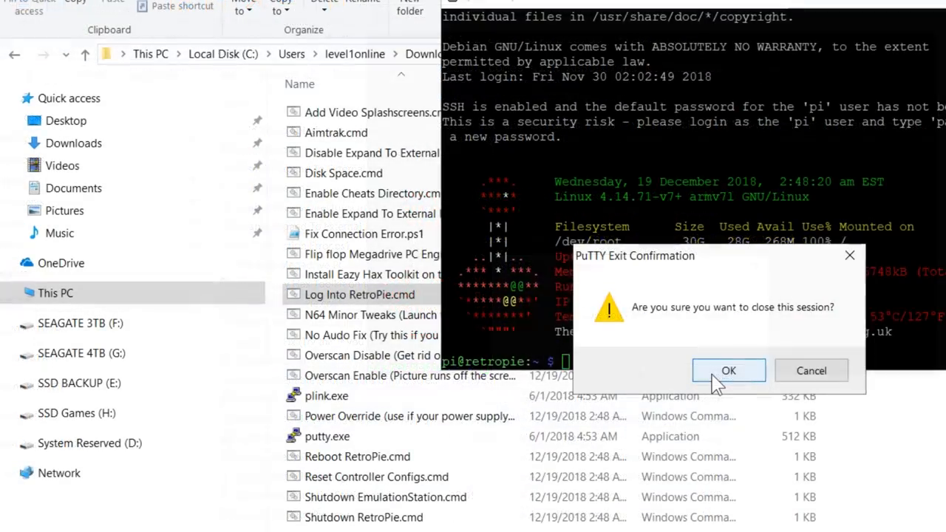
click(713, 375)
Back in Downloads, re-extract RetroPie Toolkit.zip and reopen the toolkit folder
click(14, 53)
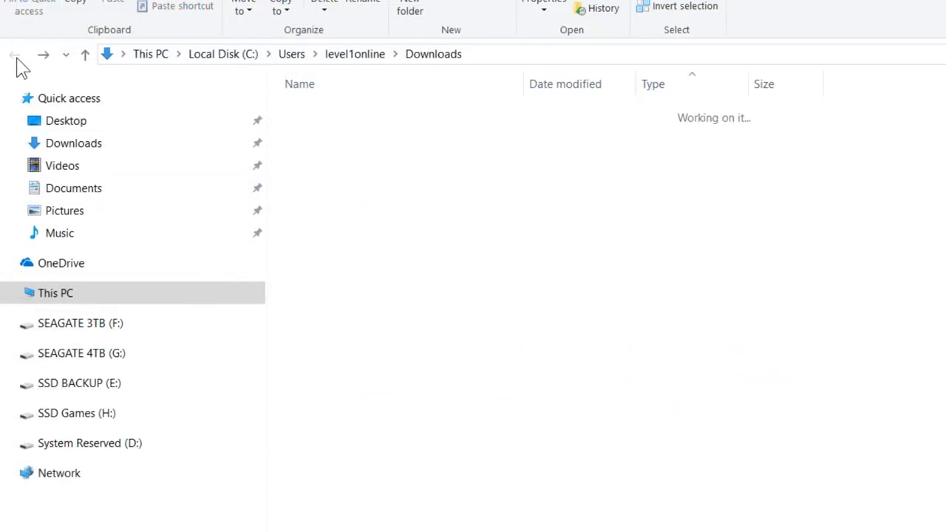
right_click(392, 113)
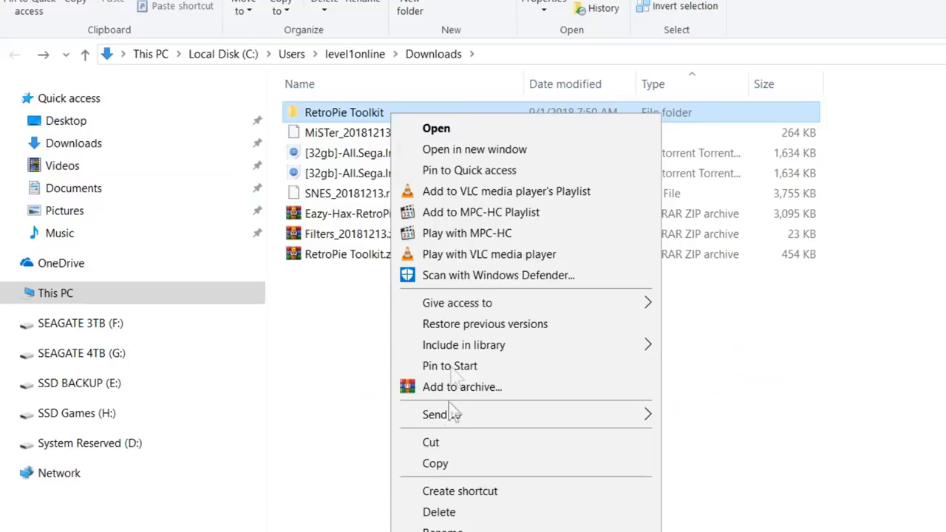
click(325, 414)
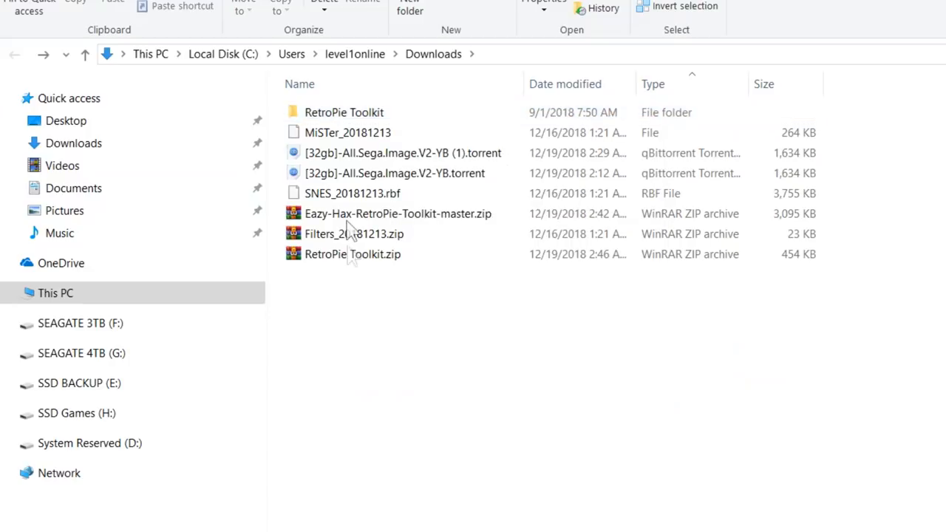
click(352, 254)
right_click(360, 266)
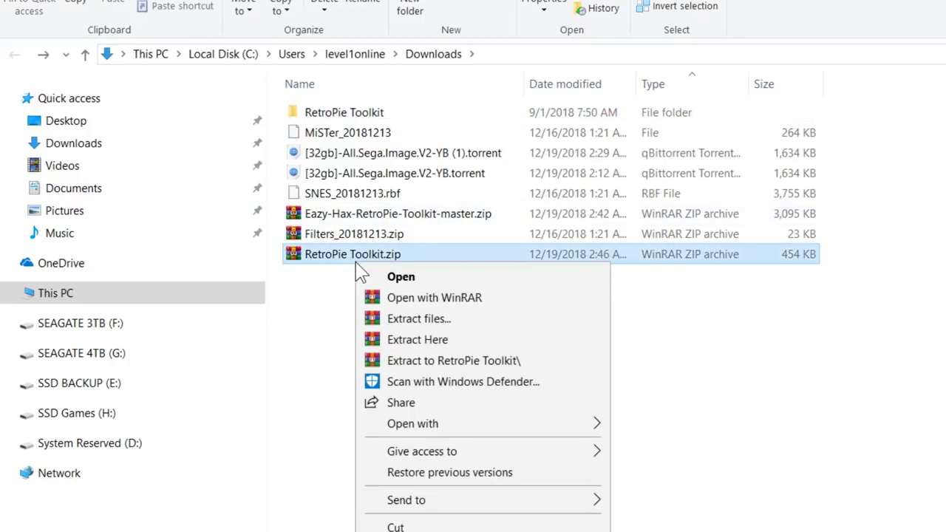
click(417, 339)
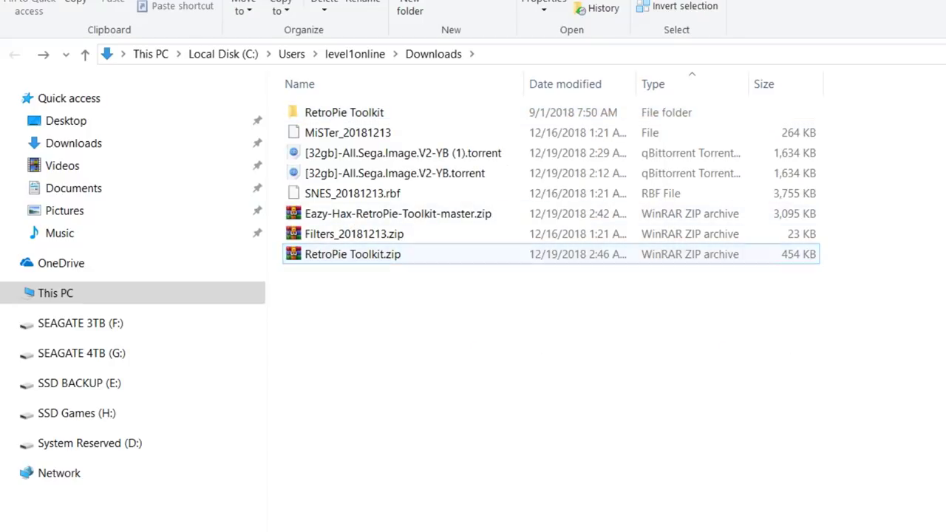
double_click(344, 113)
Look over the toolkit scripts, including Install Eazy Hax Toolkit, then switch to the Network view
click(347, 233)
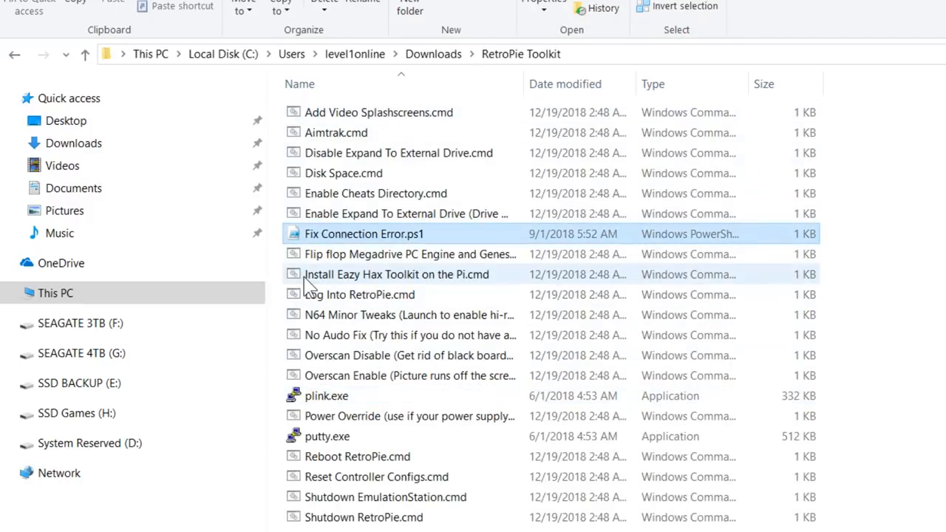
click(319, 297)
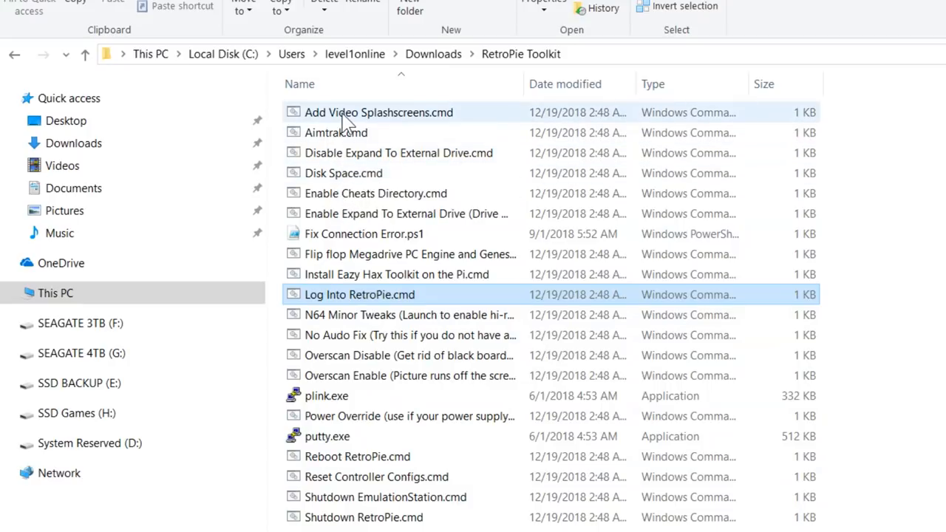
click(346, 116)
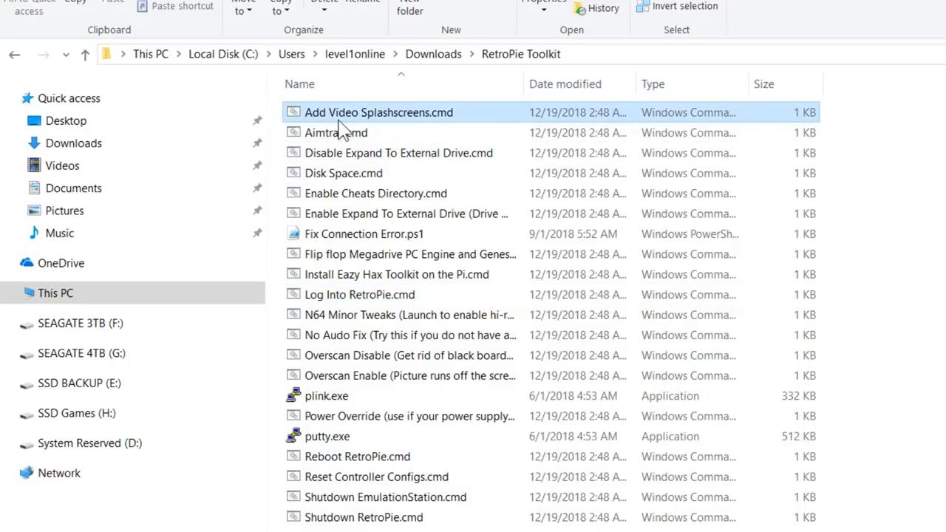
click(339, 154)
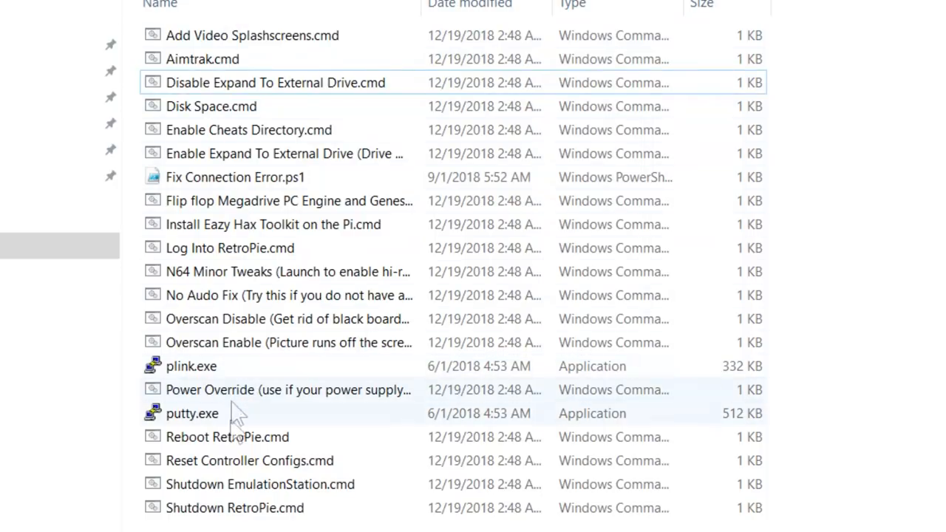
ctrl+click(221, 82)
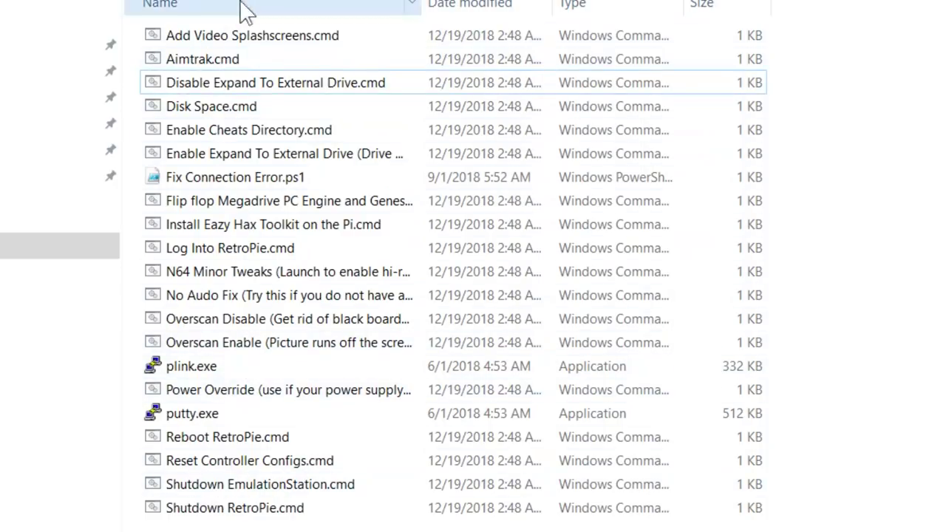
click(205, 224)
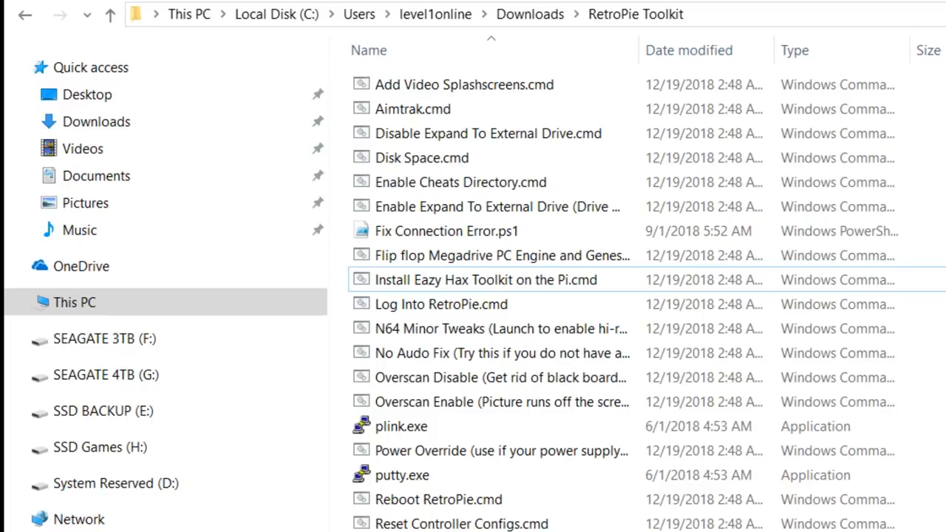
click(79, 519)
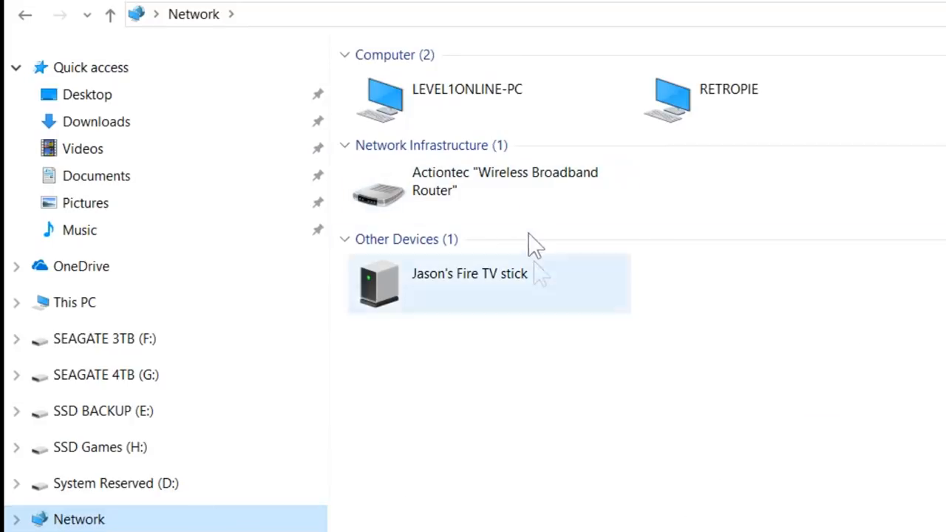
click(484, 106)
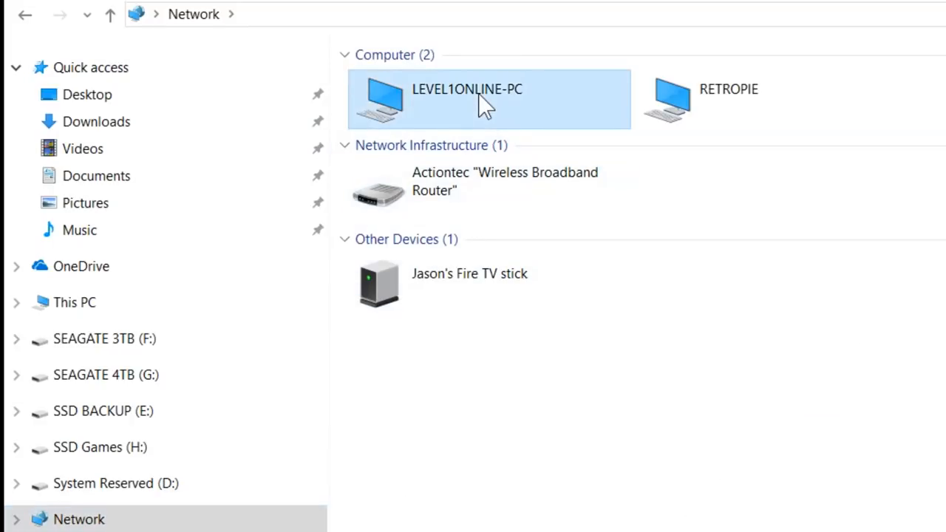
click(730, 109)
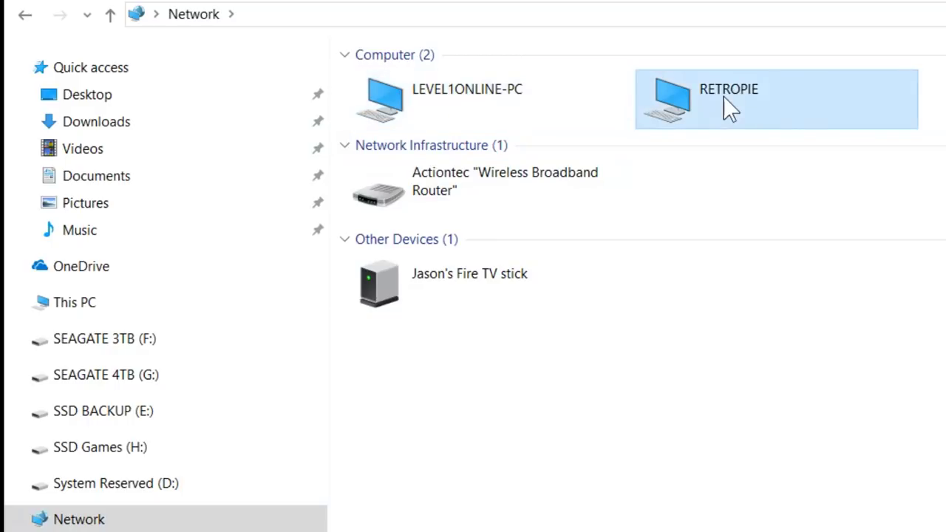
double_click(783, 96)
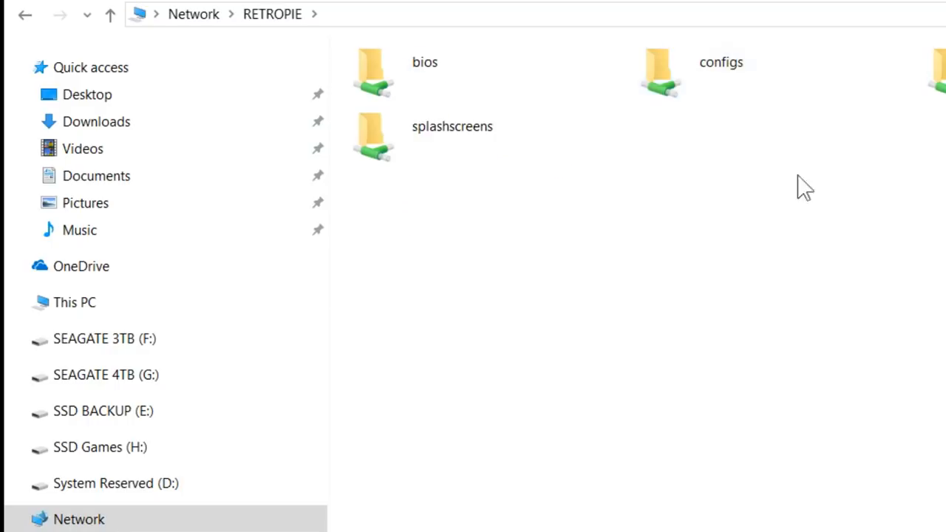
double_click(768, 81)
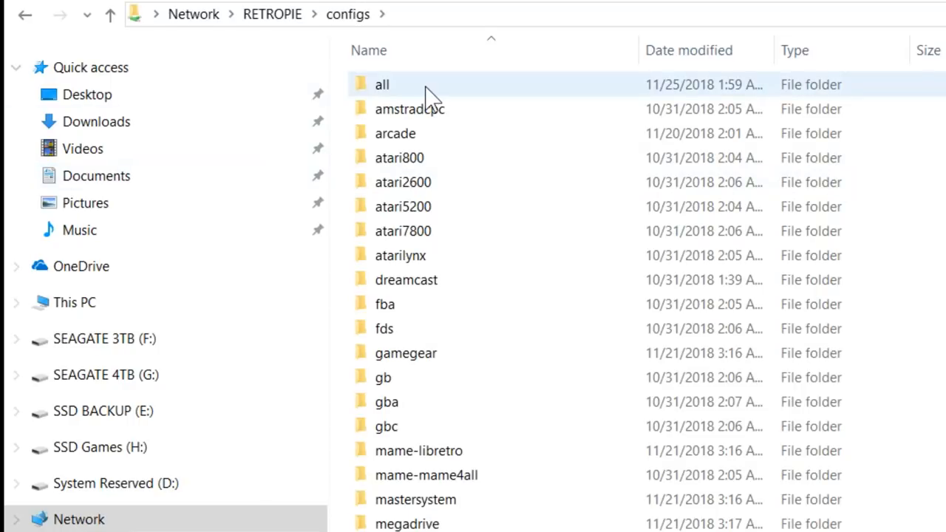
double_click(428, 87)
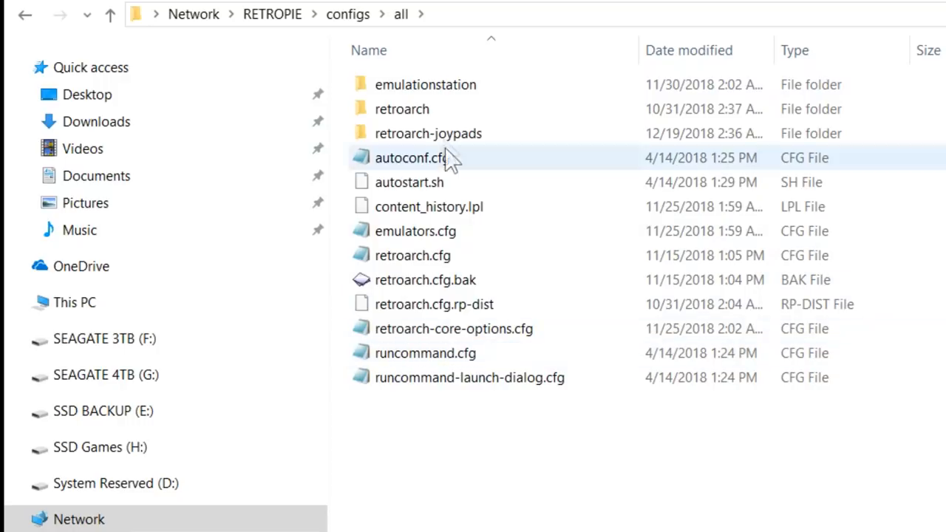
double_click(441, 112)
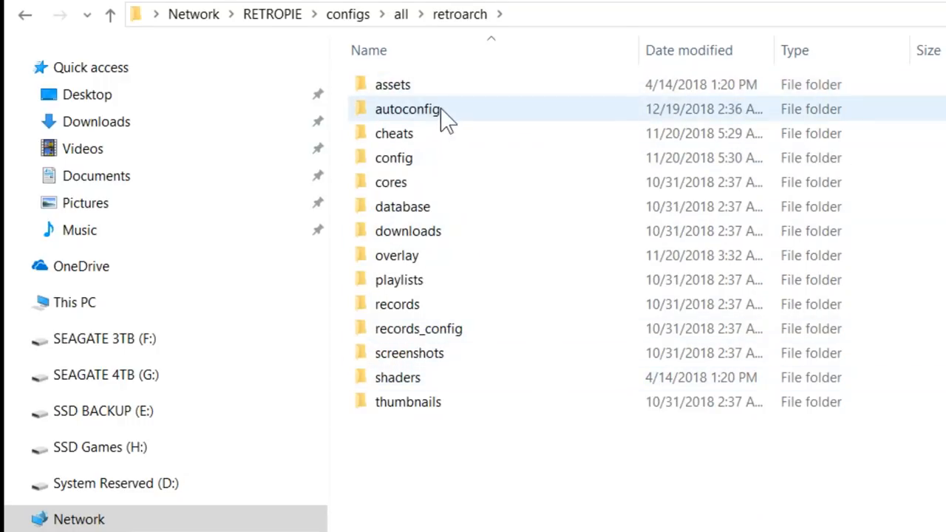
double_click(446, 118)
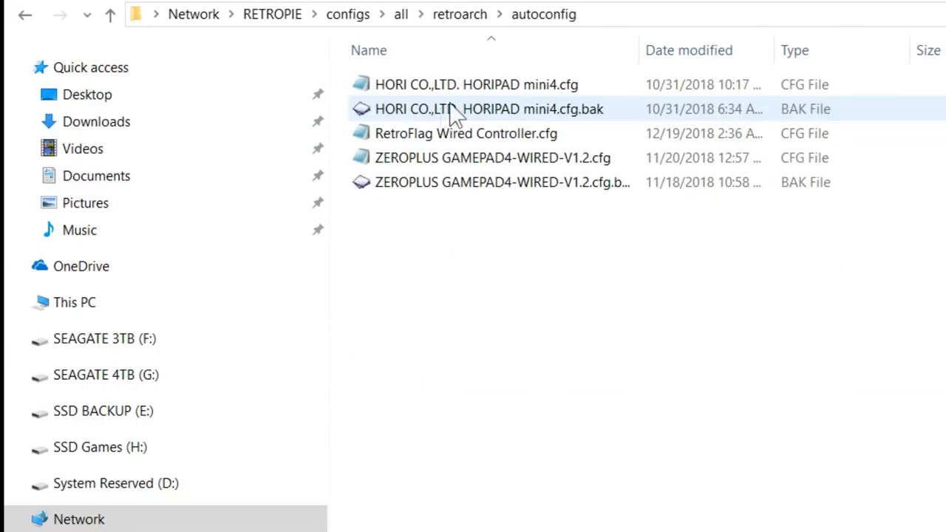
click(583, 94)
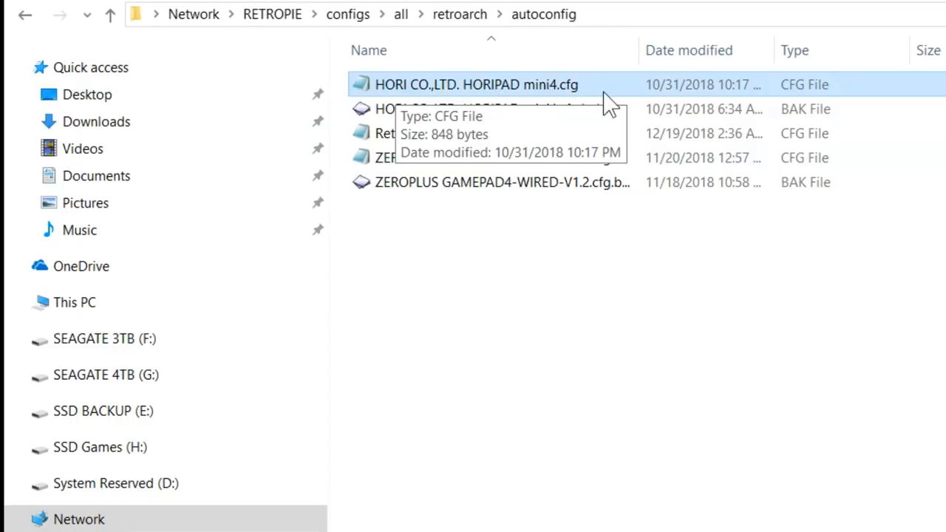
click(424, 161)
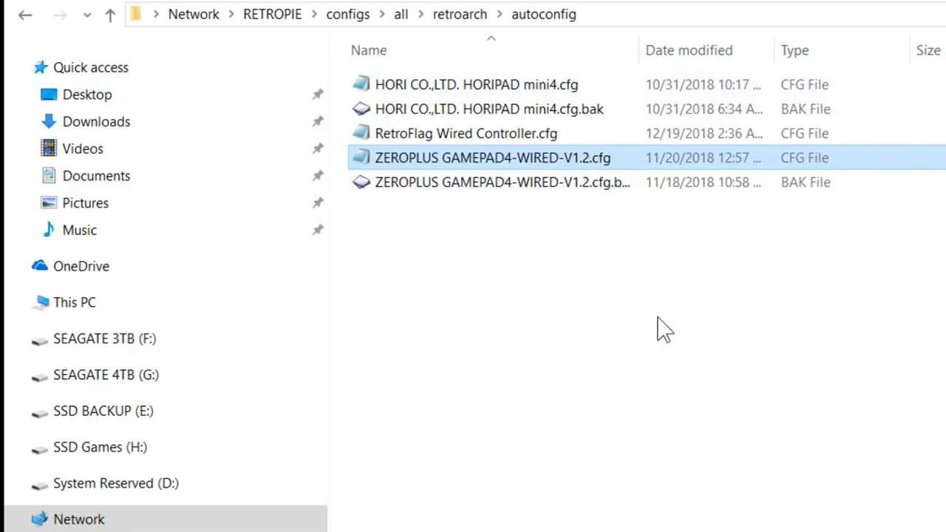
drag(658, 318, 487, 83)
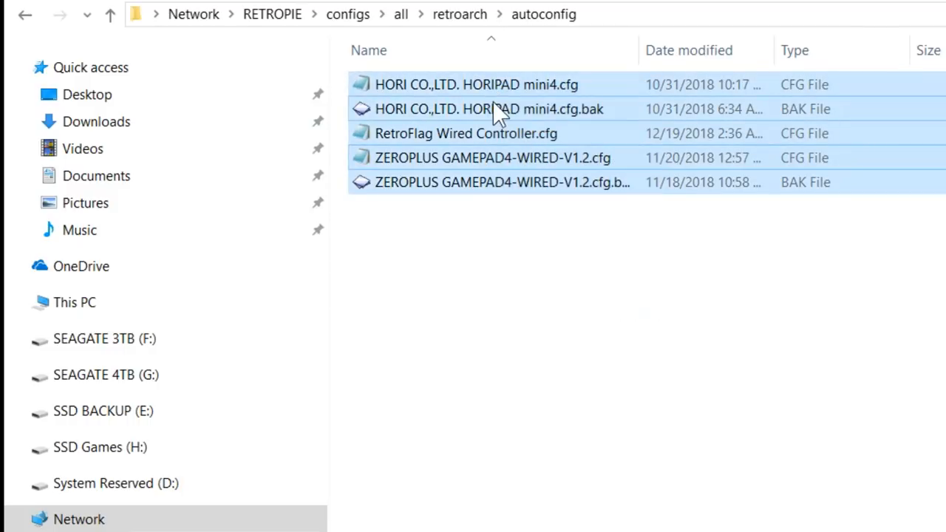
Delete the selected controller configs from autoconfig and go back to the retroarch folder
key(Delete)
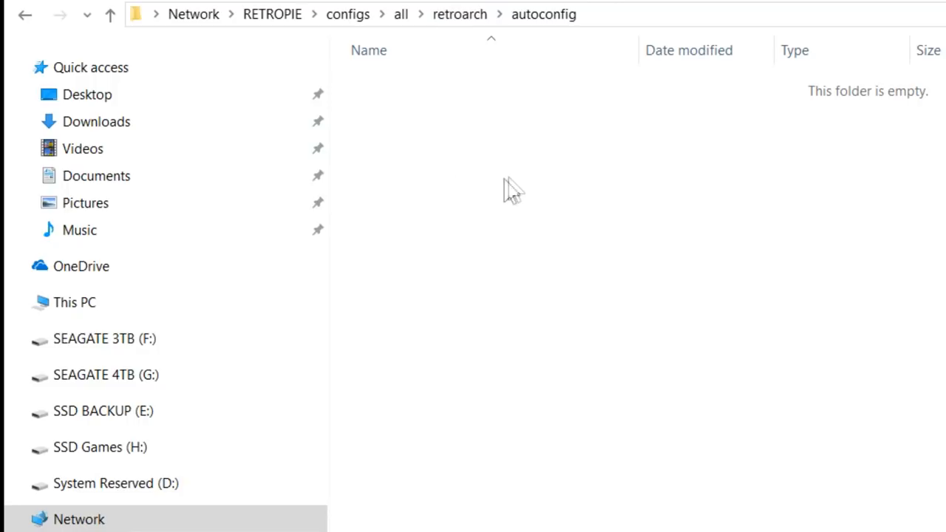
click(26, 16)
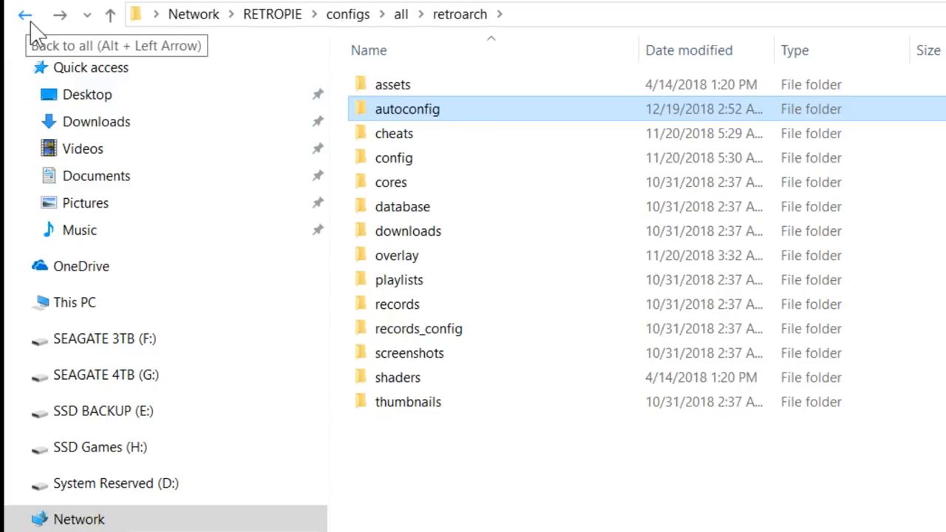
Navigate to all > emulationstation and open es_input.cfg in Notepad
click(26, 16)
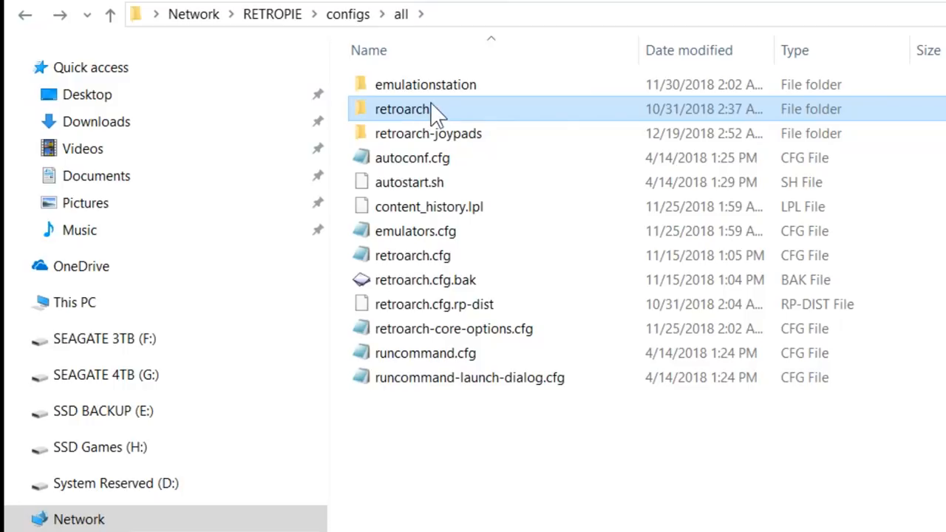
click(470, 85)
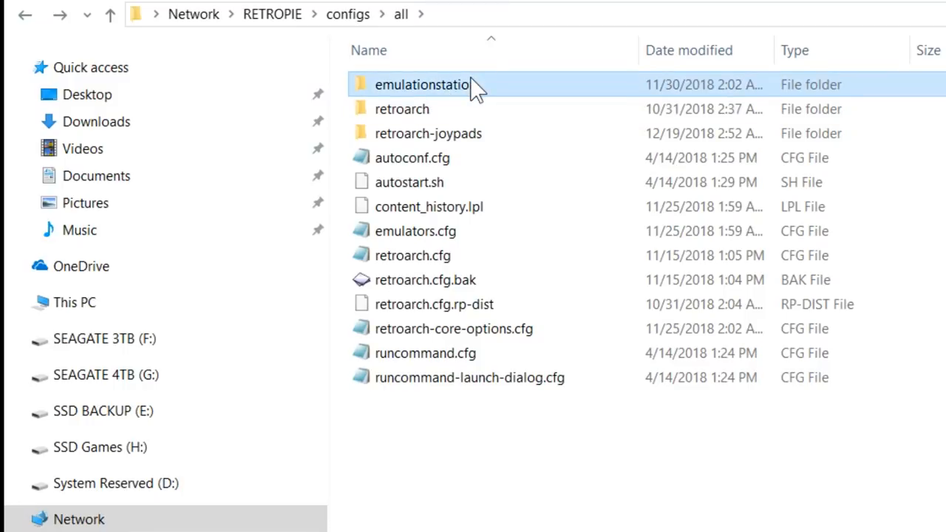
double_click(470, 96)
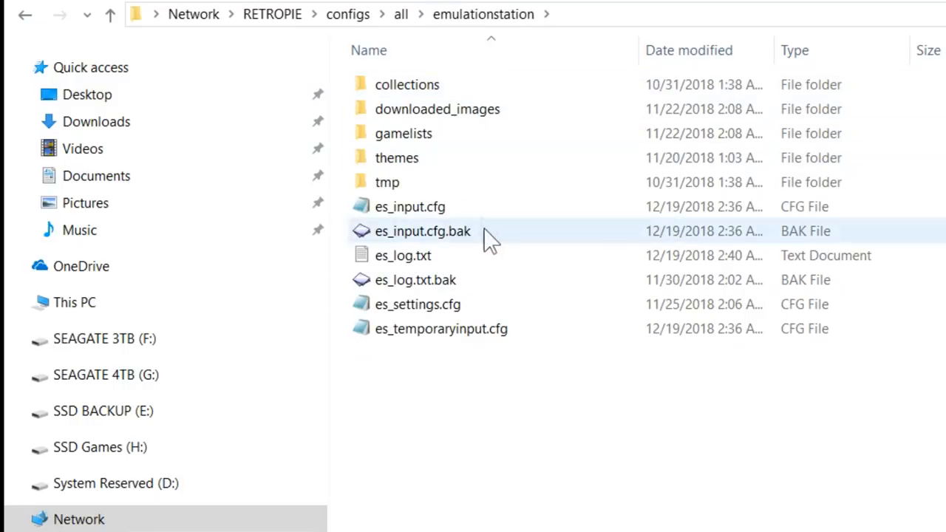
click(410, 207)
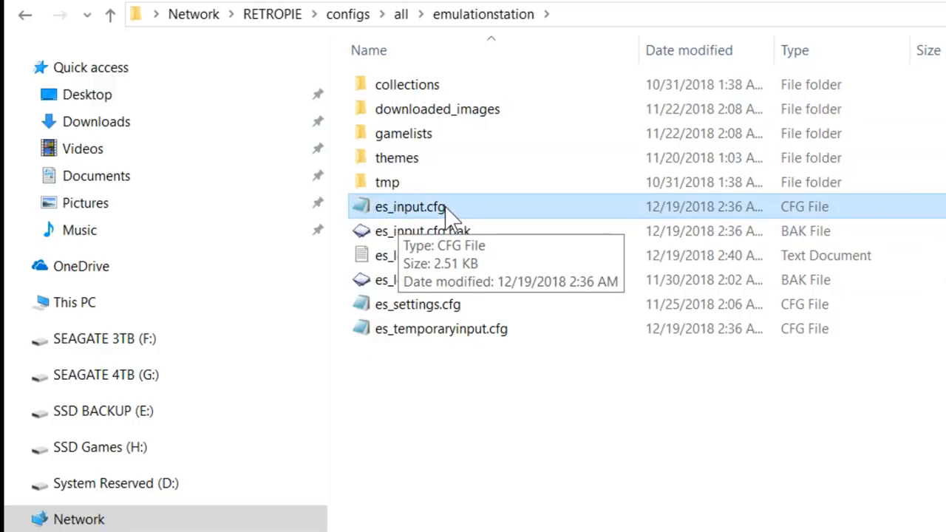
double_click(410, 207)
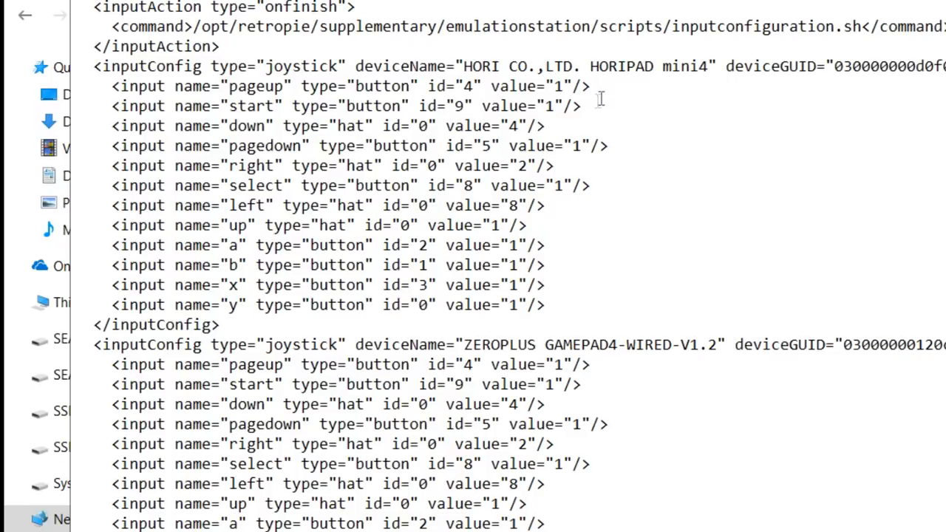
Highlight the HORI, ZEROPLUS and RetroFlag Wired Controller entries in es_input.cfg
drag(356, 67, 591, 50)
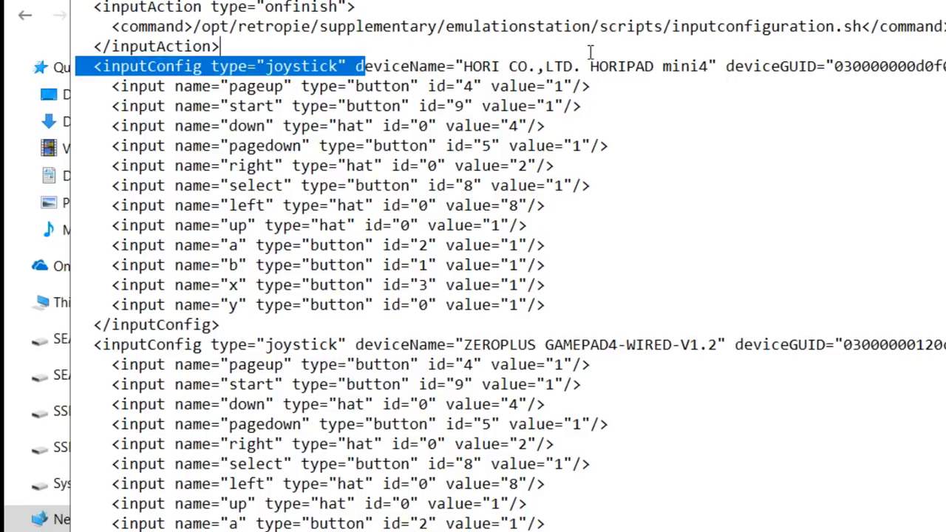
drag(453, 344, 691, 347)
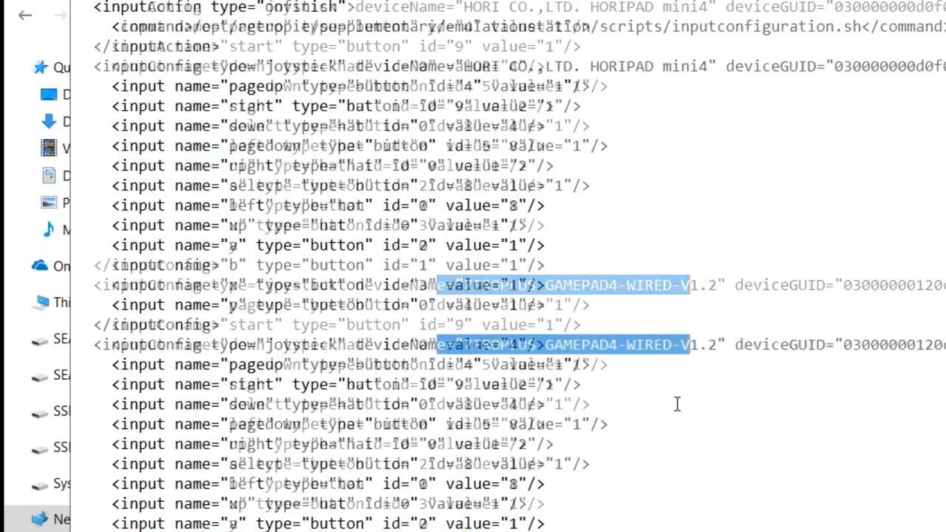
drag(464, 384, 761, 385)
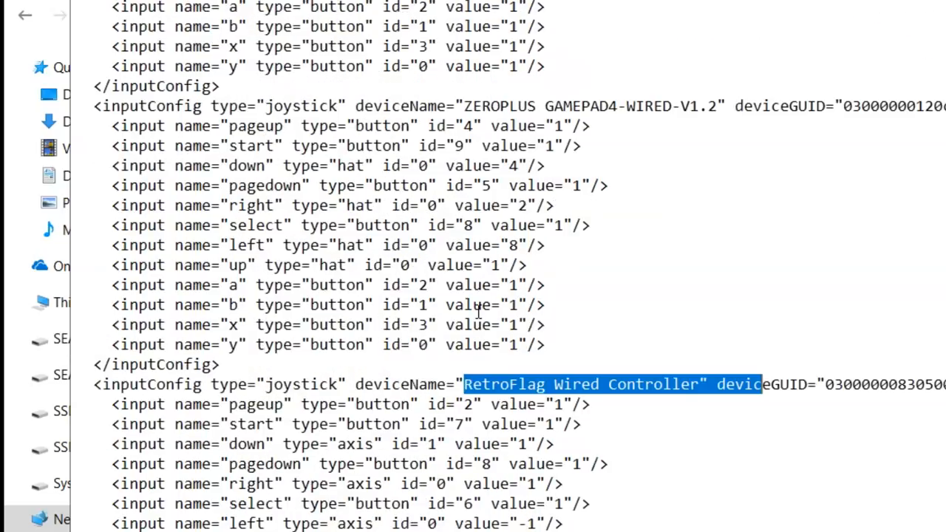
click(155, 440)
mouse_move(155, 440)
mouse_down()
mouse_move(311, 70)
mouse_move(332, 74)
mouse_up()
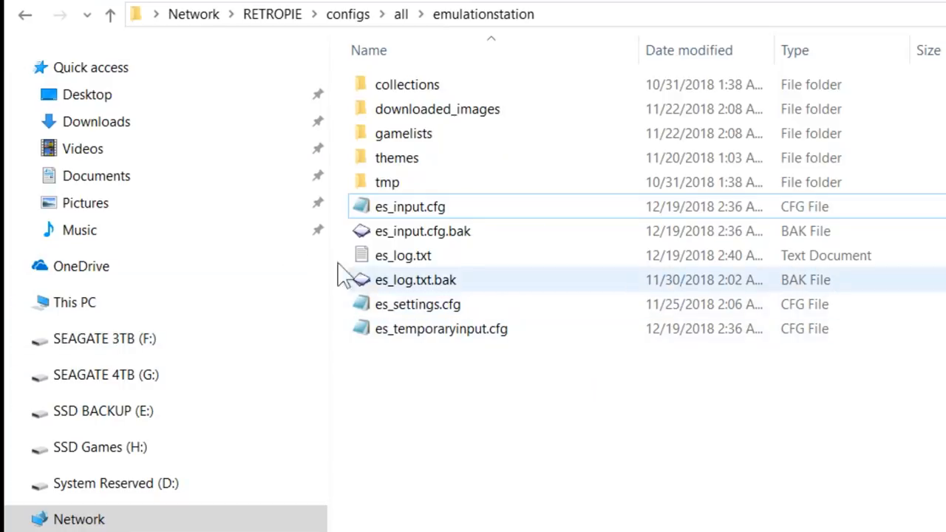
From Downloads > RetroPie Toolkit, run Reset Controller Configs.cmd
click(118, 132)
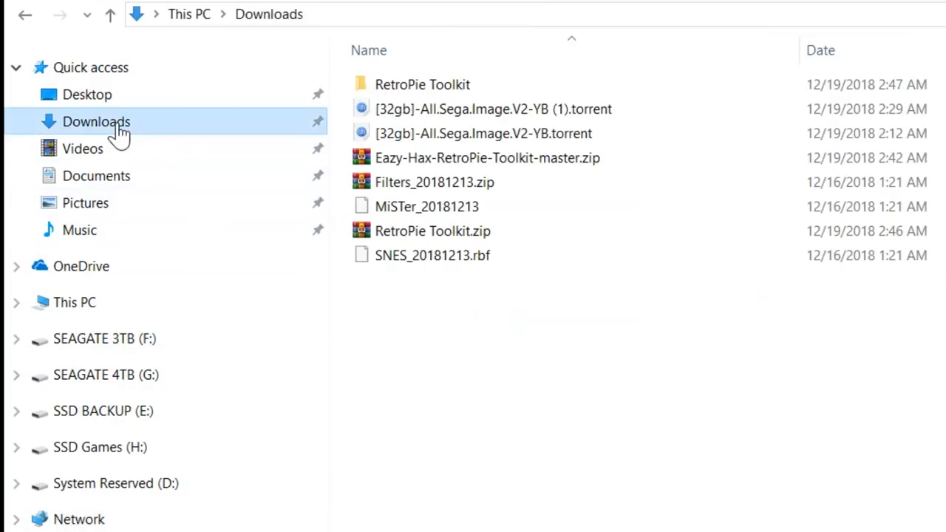
double_click(422, 85)
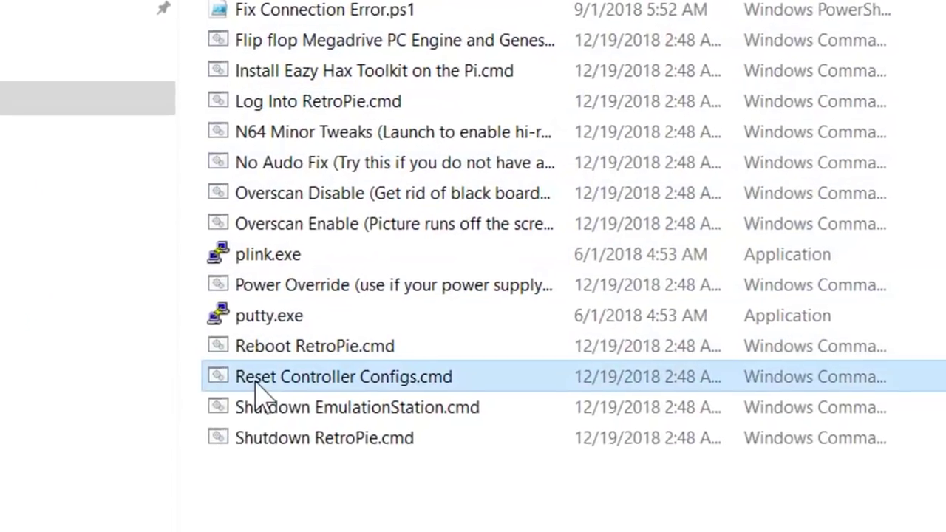
click(310, 425)
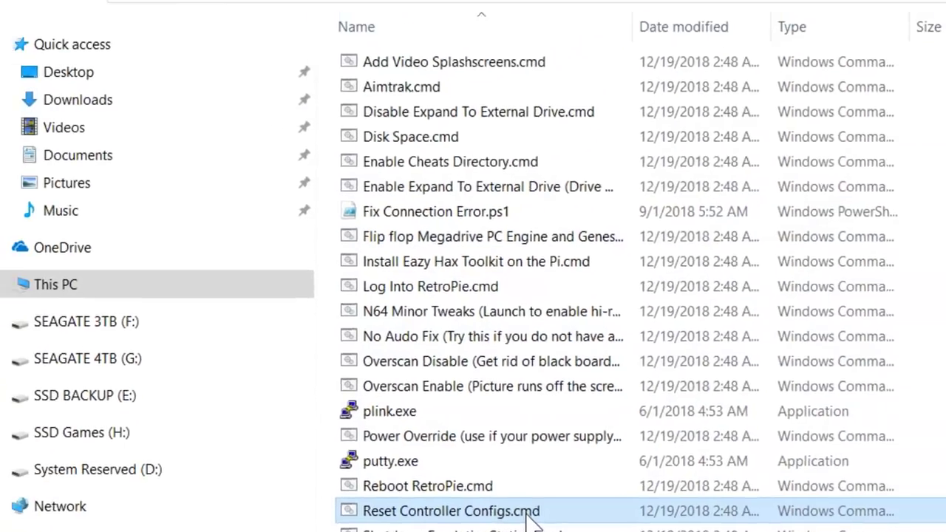
double_click(405, 329)
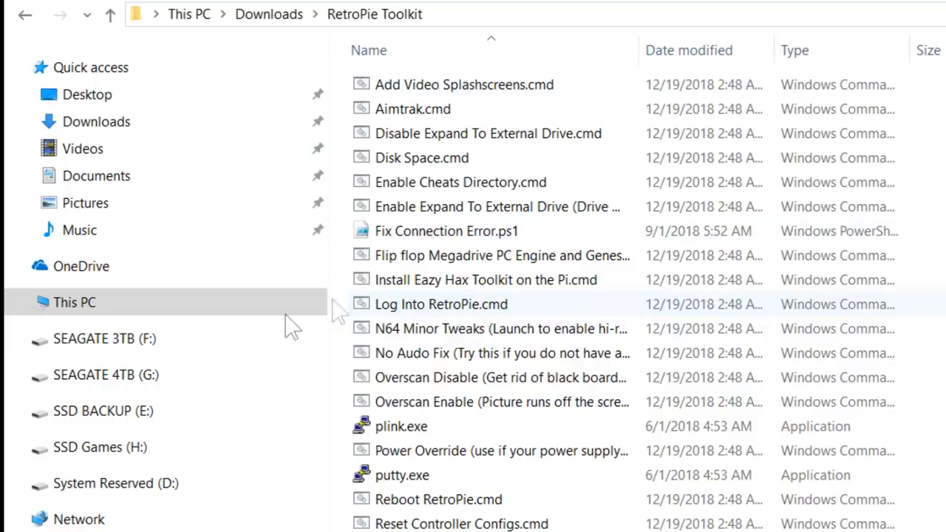
Browse the network to RETROPIE > configs > all > emulationstation
click(79, 519)
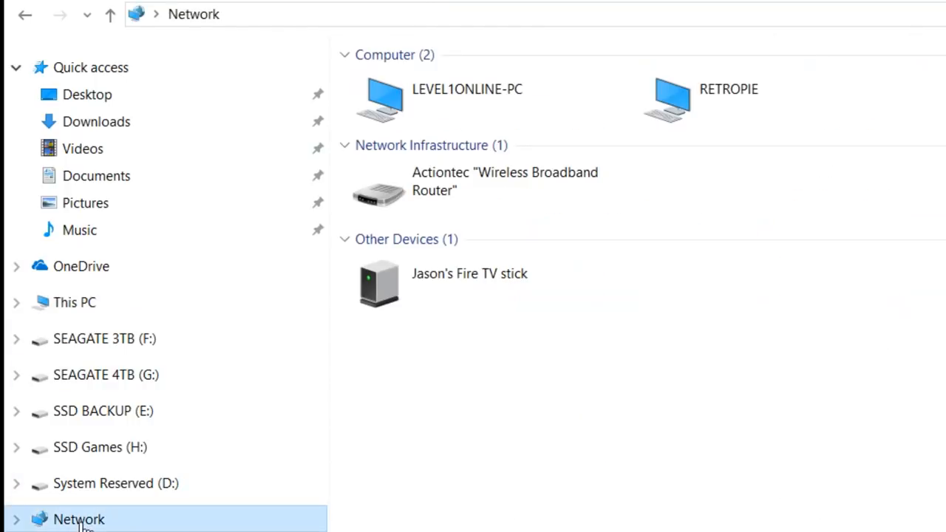
double_click(786, 112)
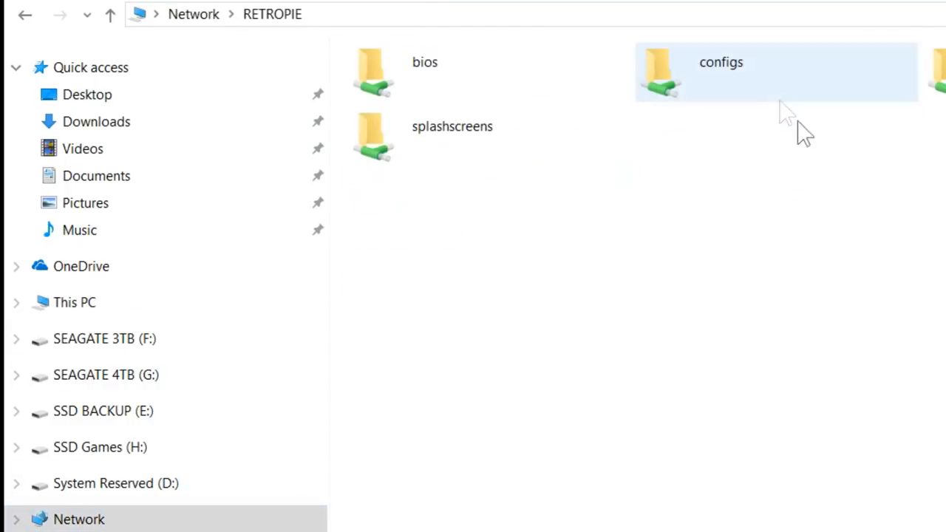
click(741, 89)
double_click(741, 88)
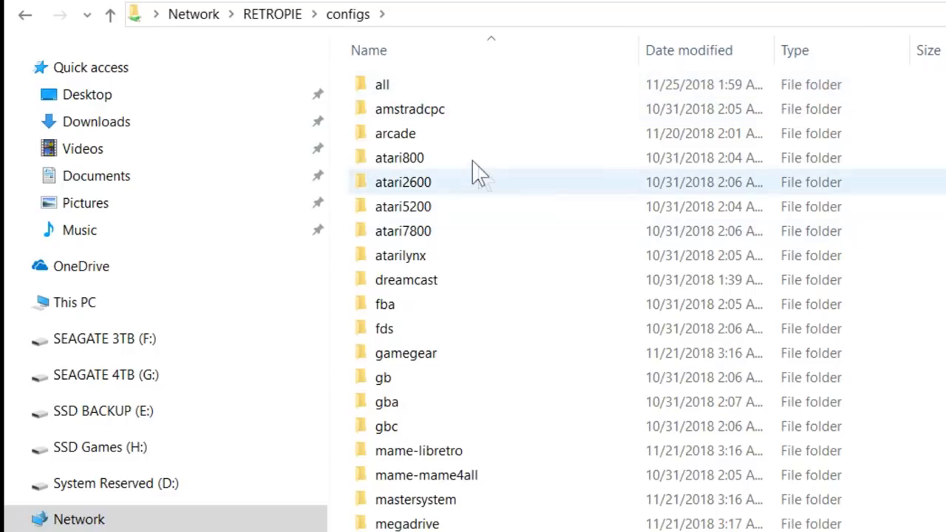
double_click(462, 79)
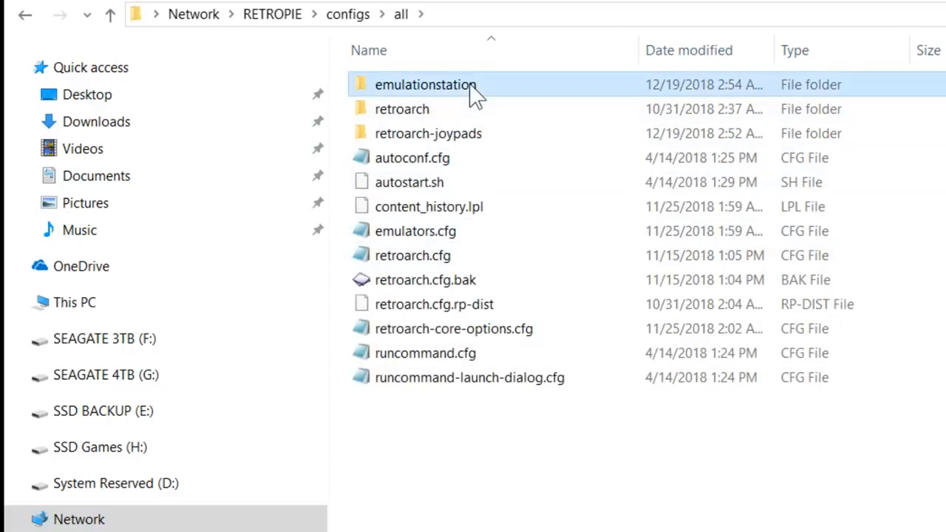
double_click(476, 95)
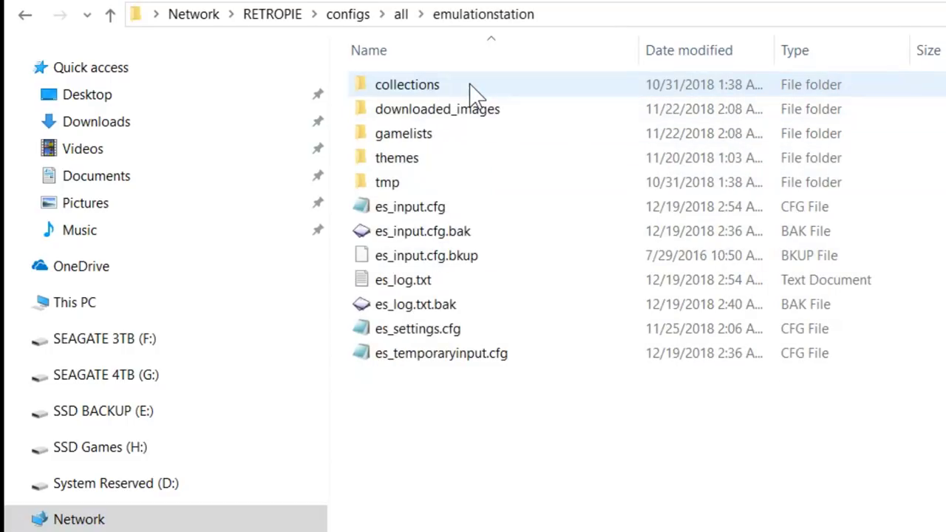
Open es_input.cfg in Notepad to check its controller entries were cleared
click(385, 214)
double_click(467, 215)
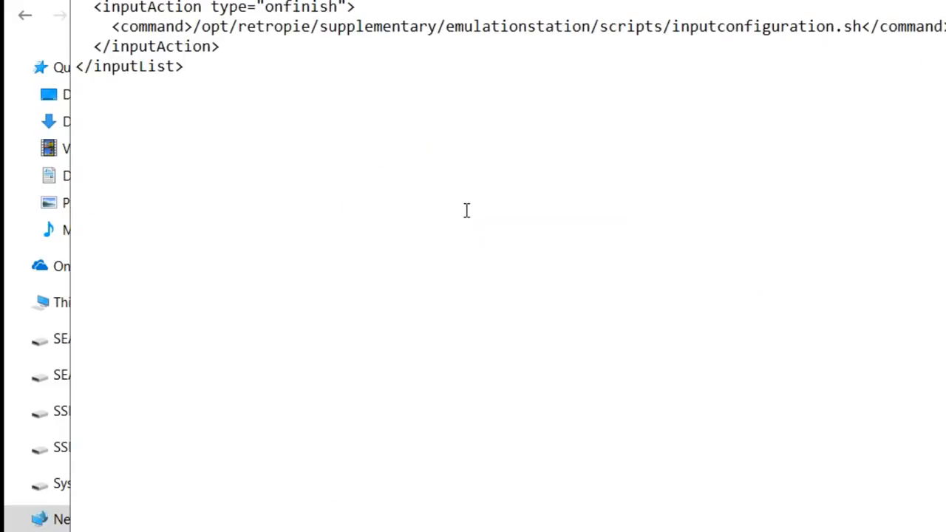